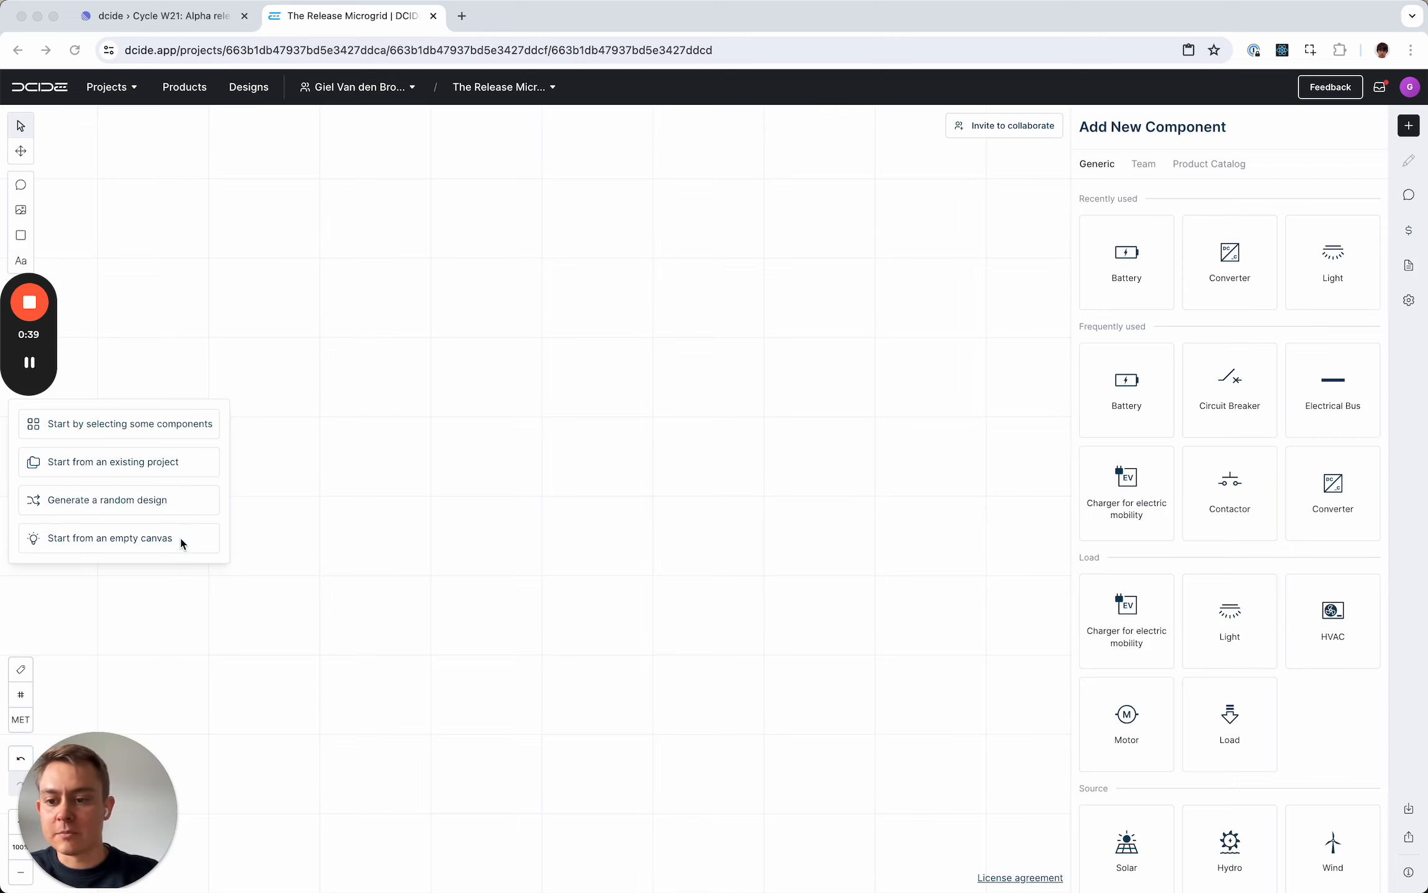
- Generate a starting diagram from selected components: Utility, Solar, Battery and Charger for electric mobility
{"action": "left_click", "coordinate": [186, 428]}
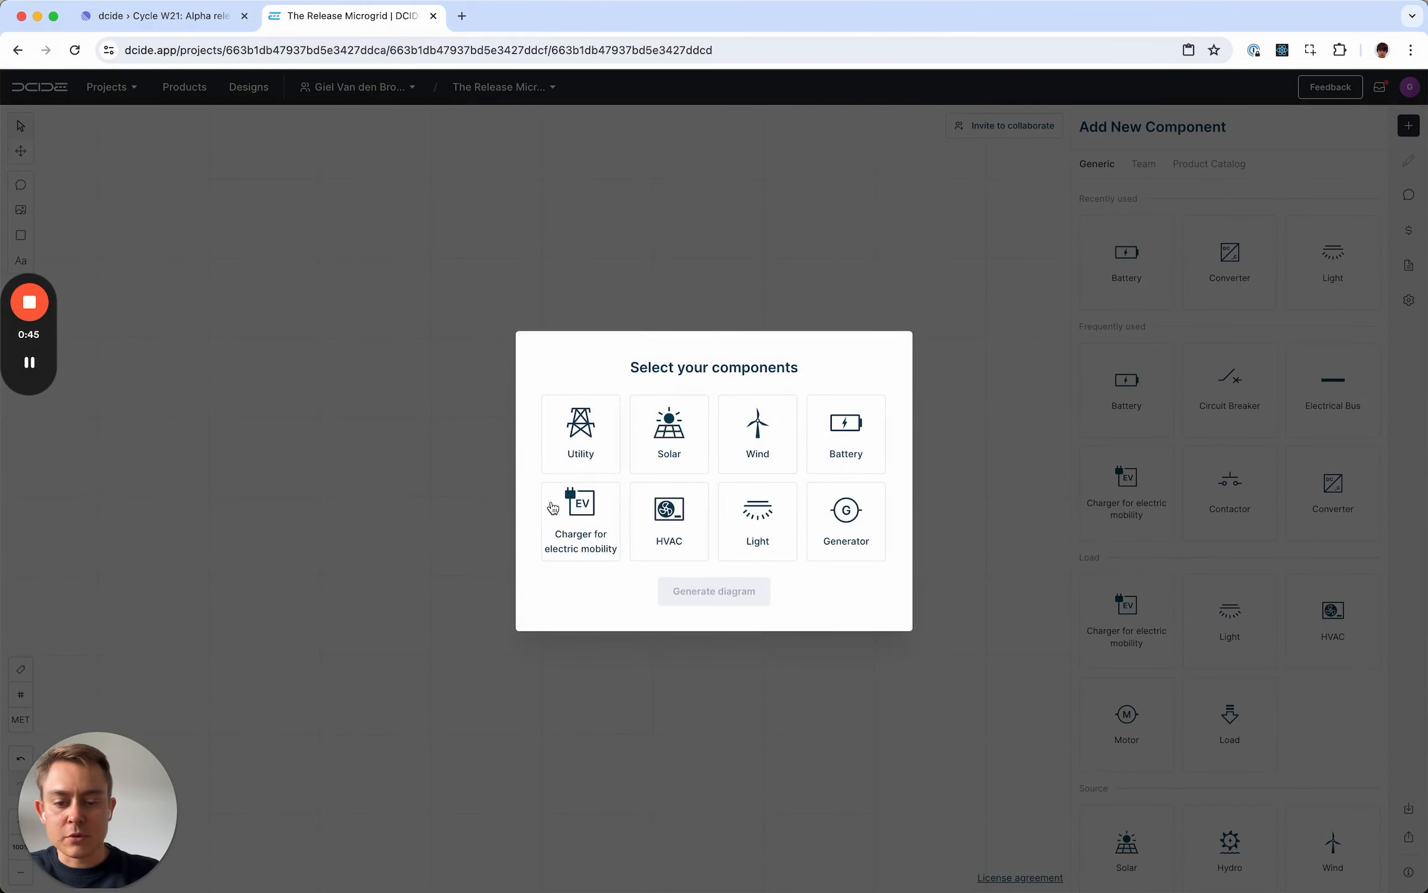
{"action": "left_click", "coordinate": [594, 456]}
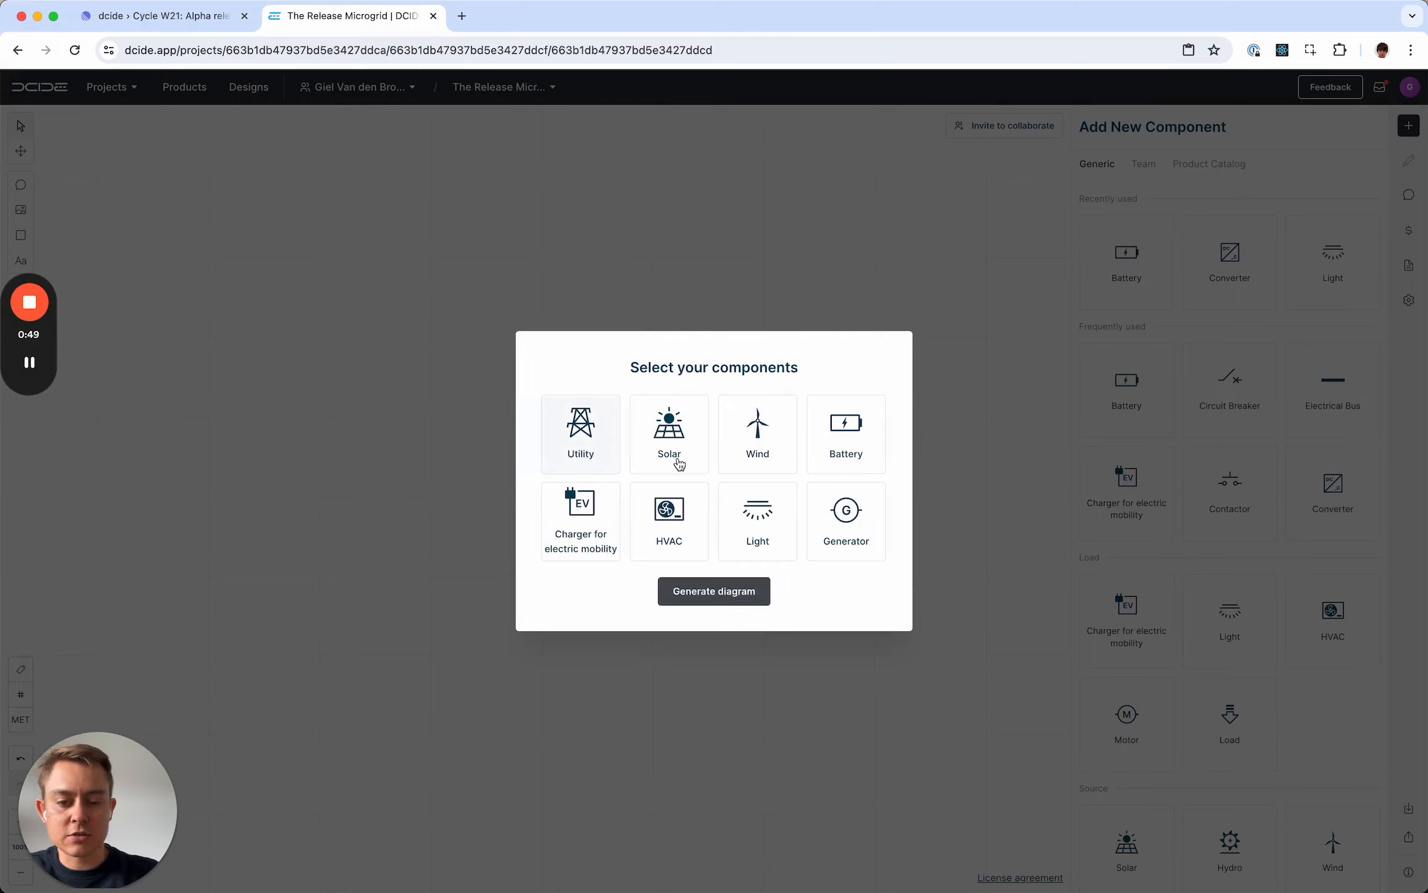
{"action": "left_click", "coordinate": [680, 465]}
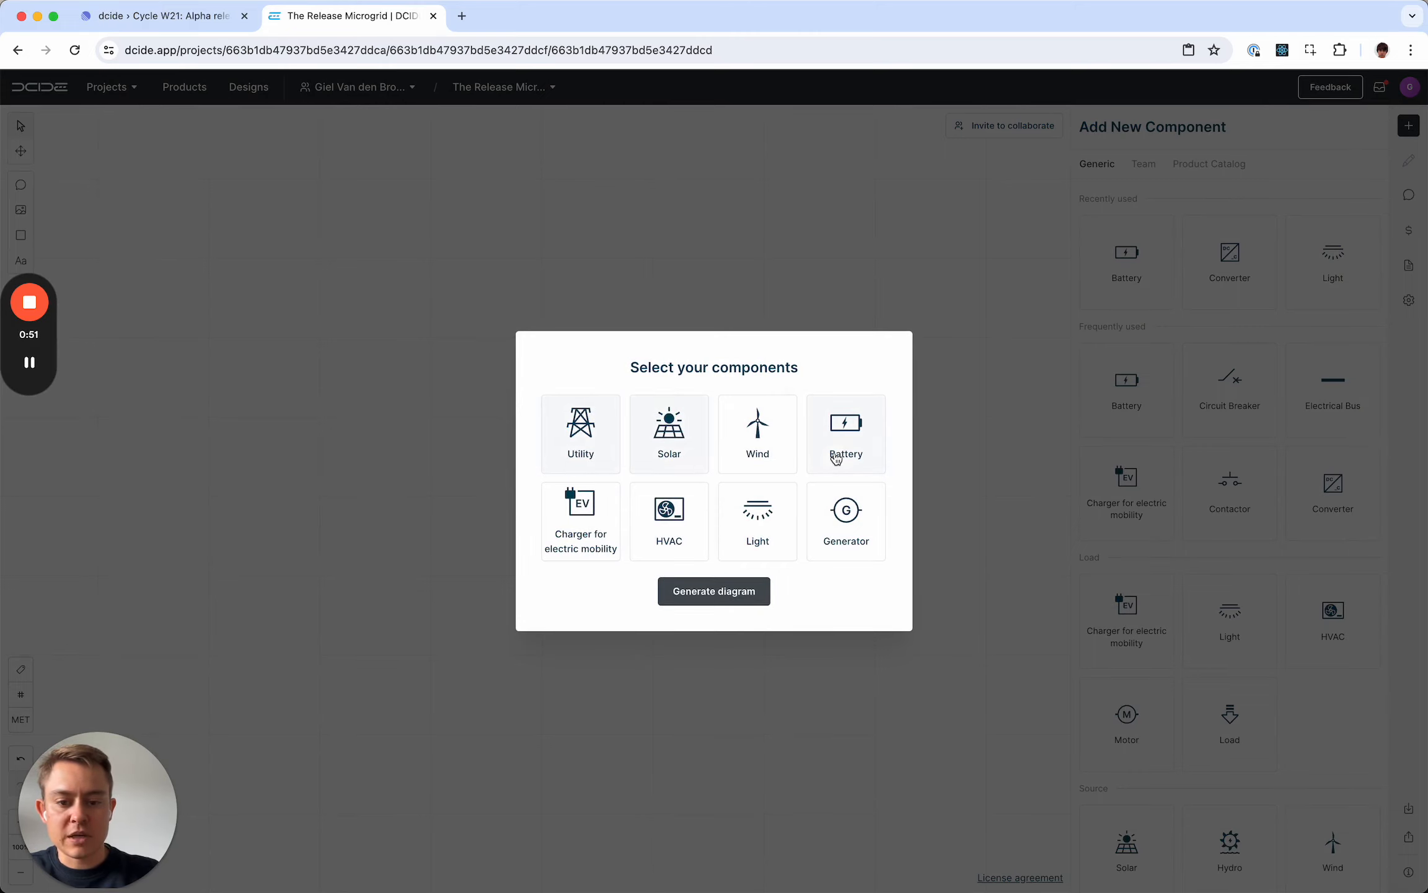
{"action": "left_click", "coordinate": [726, 594]}
{"action": "left_click_drag", "start_coordinate": [722, 701], "coordinate": [609, 427]}
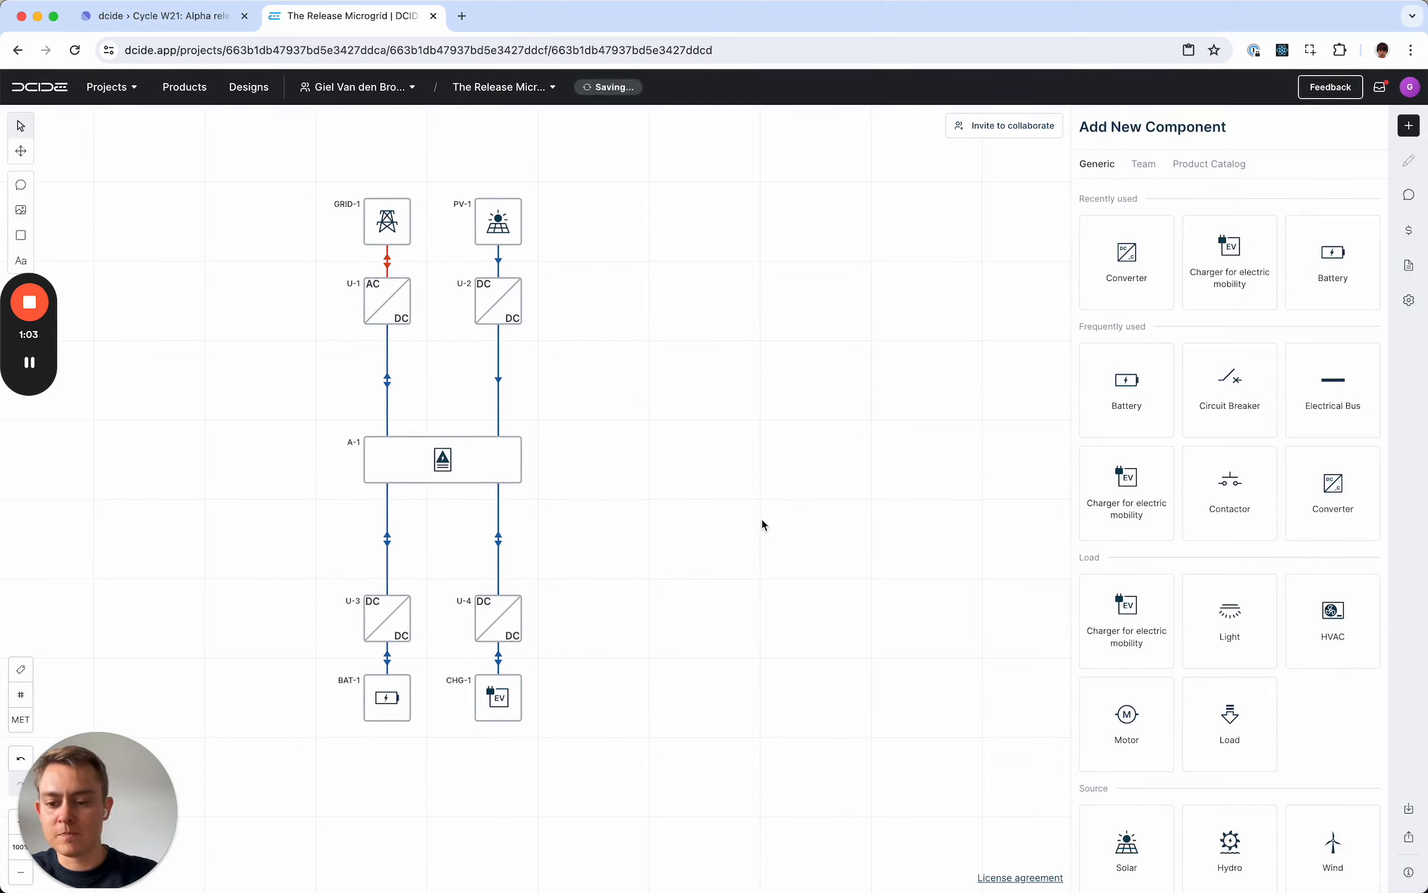
{"action": "key", "text": "h"}
{"action": "left_click_drag", "start_coordinate": [766, 517], "coordinate": [667, 509]}
- Paste a screenshot of the generated diagram onto the canvas beside it and delete that pasted image
{"action": "mouse_move", "coordinate": [311, 875]}
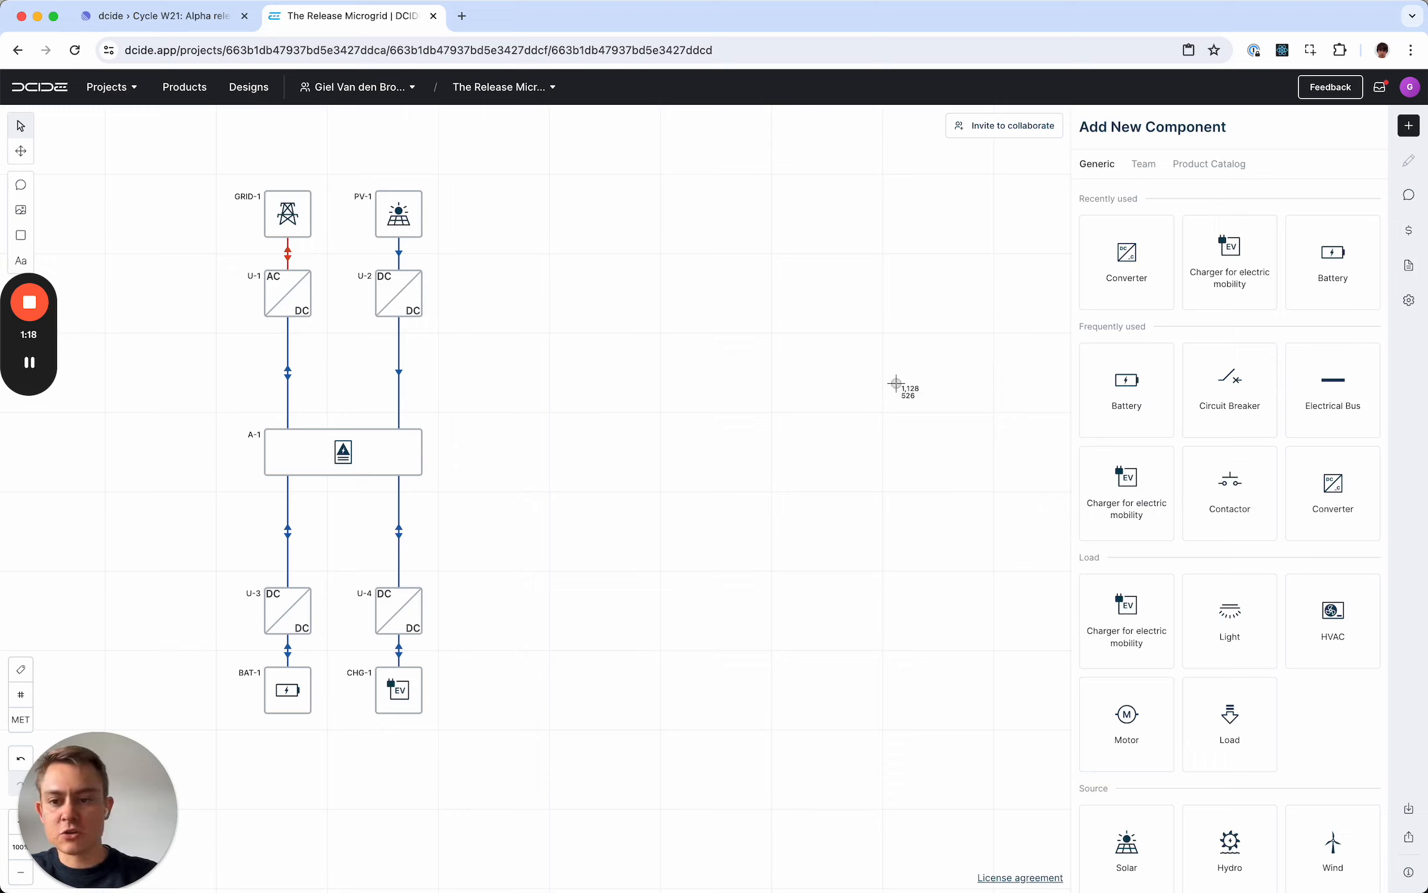
{"action": "left_click_drag", "start_coordinate": [211, 172], "coordinate": [443, 736]}
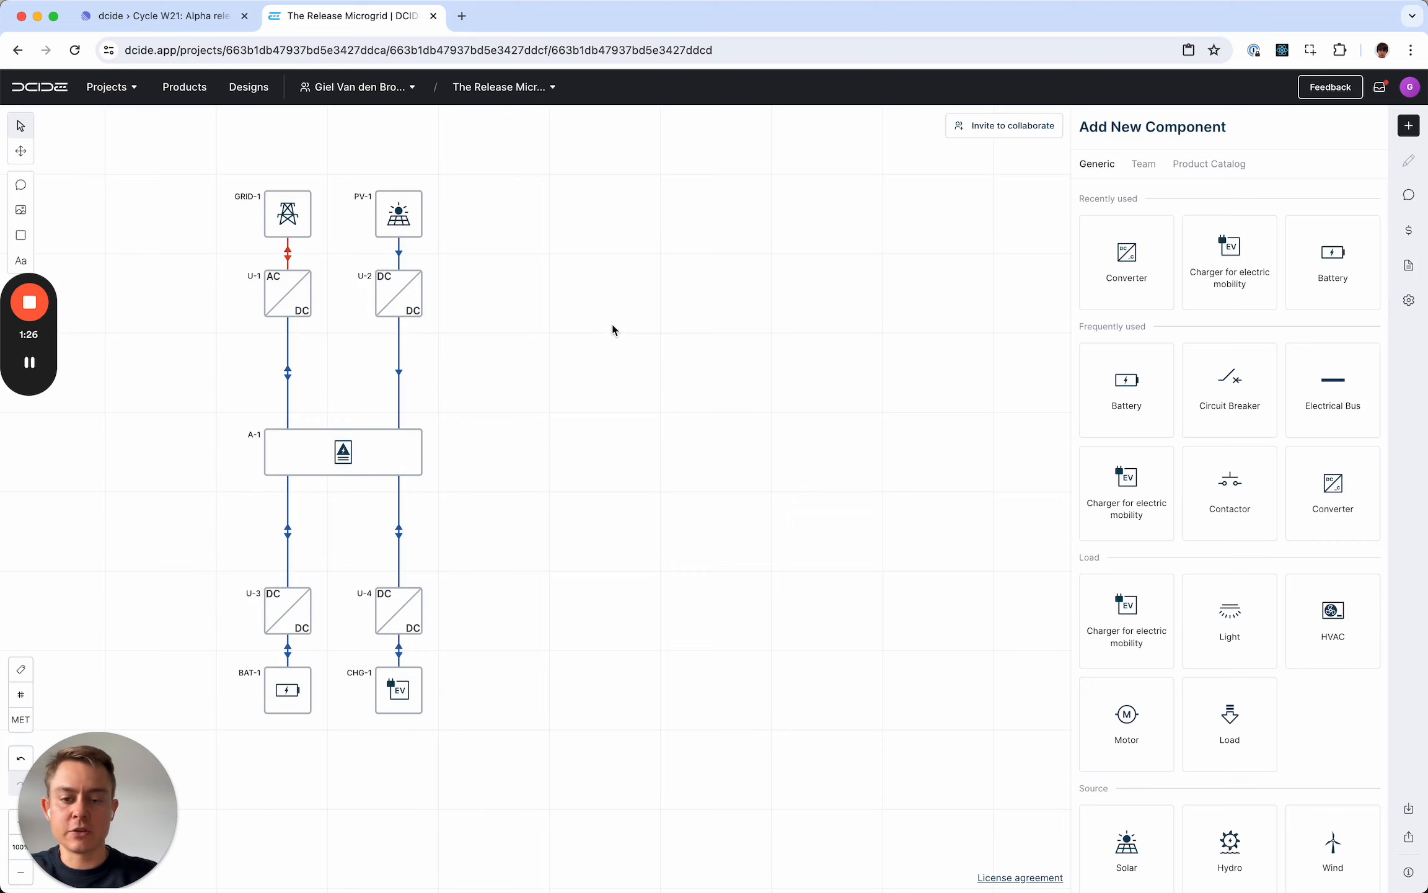
{"action": "key", "text": "super+v"}
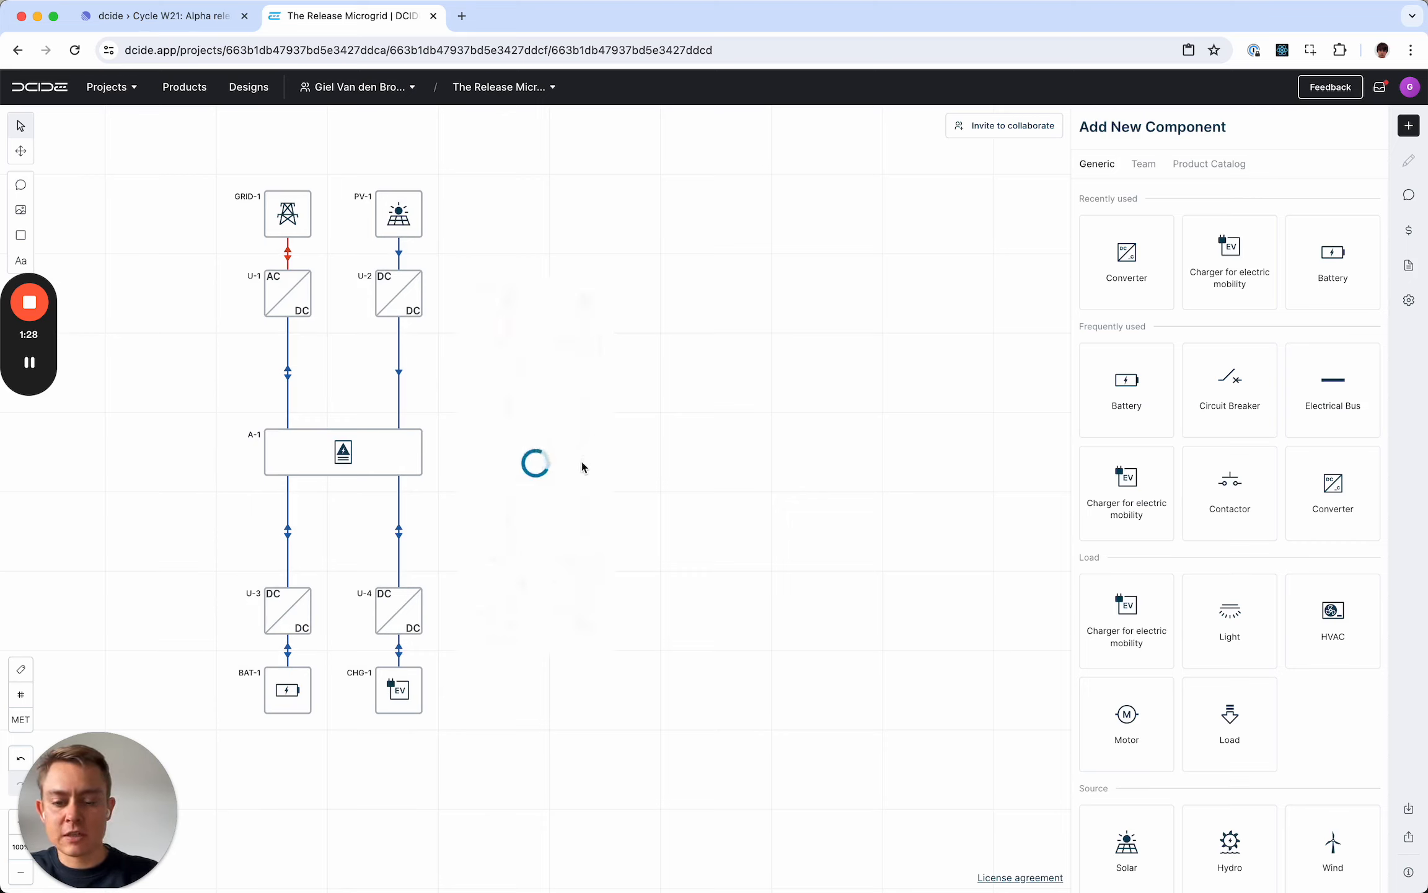
{"action": "left_click", "coordinate": [553, 473]}
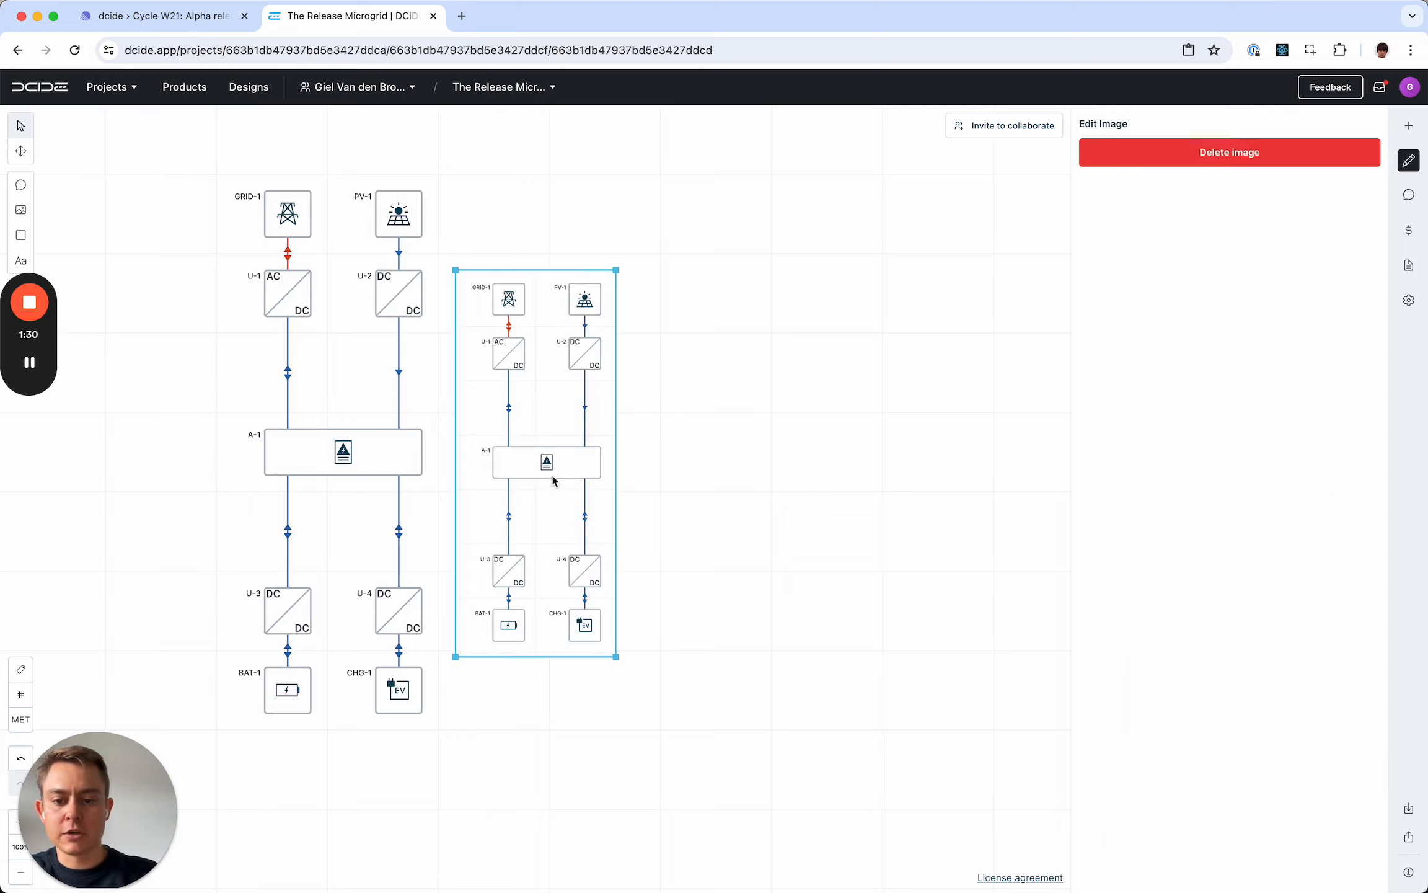
{"action": "left_click_drag", "start_coordinate": [555, 467], "coordinate": [762, 380]}
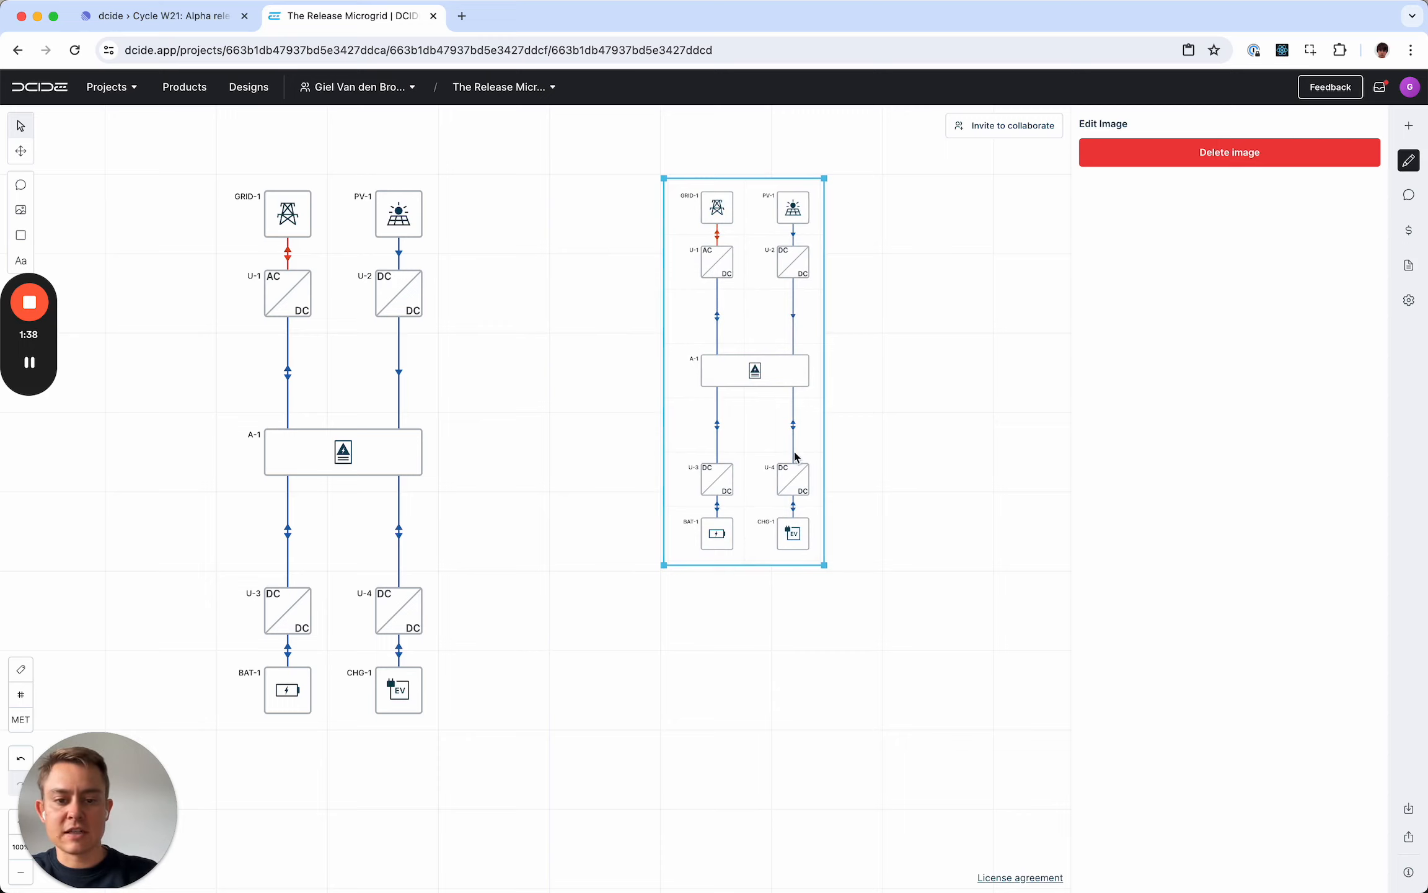
{"action": "left_click", "coordinate": [752, 372]}
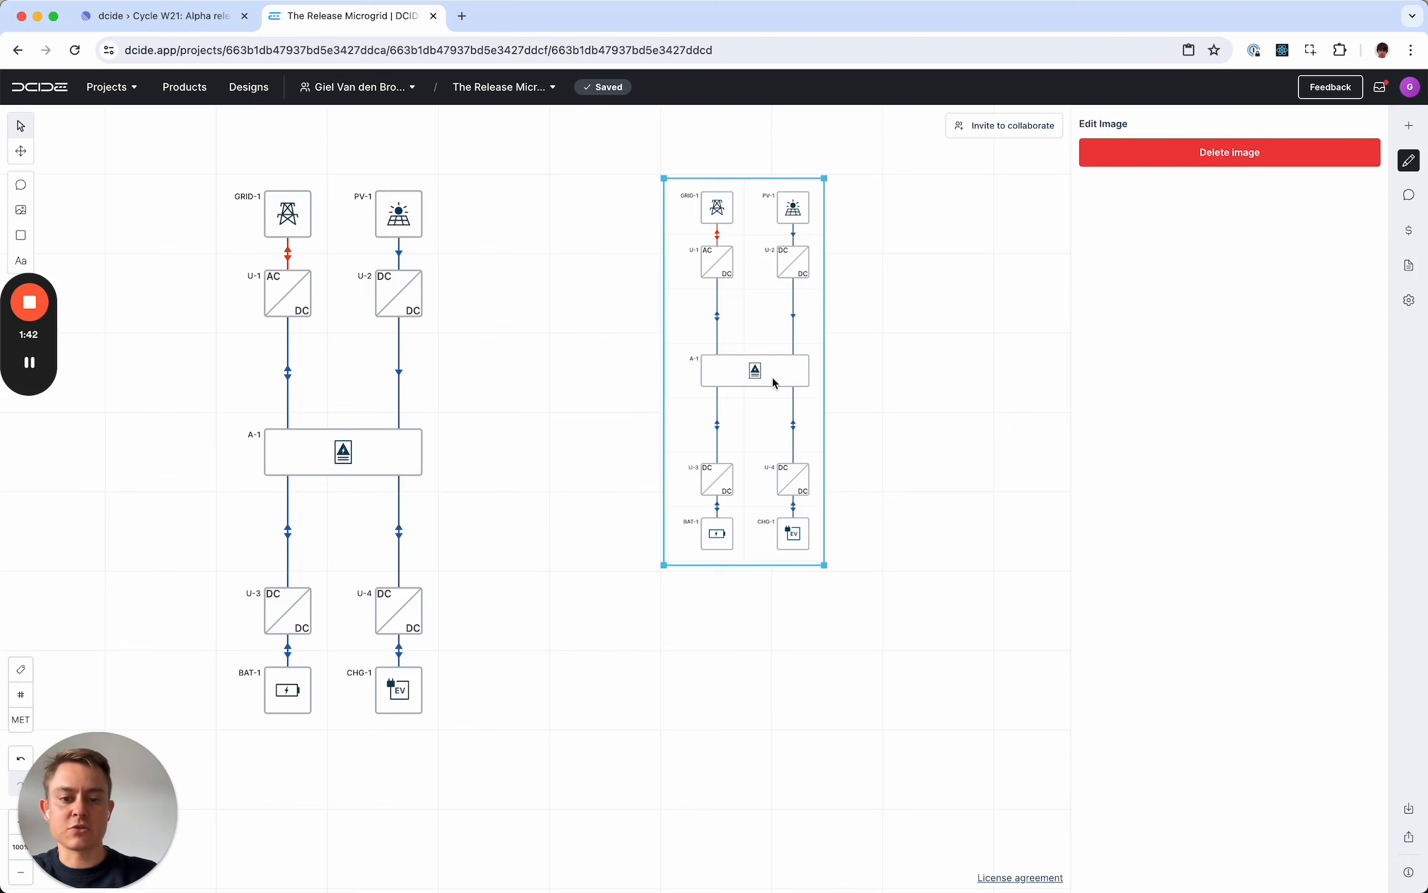
{"action": "key", "text": "Delete"}
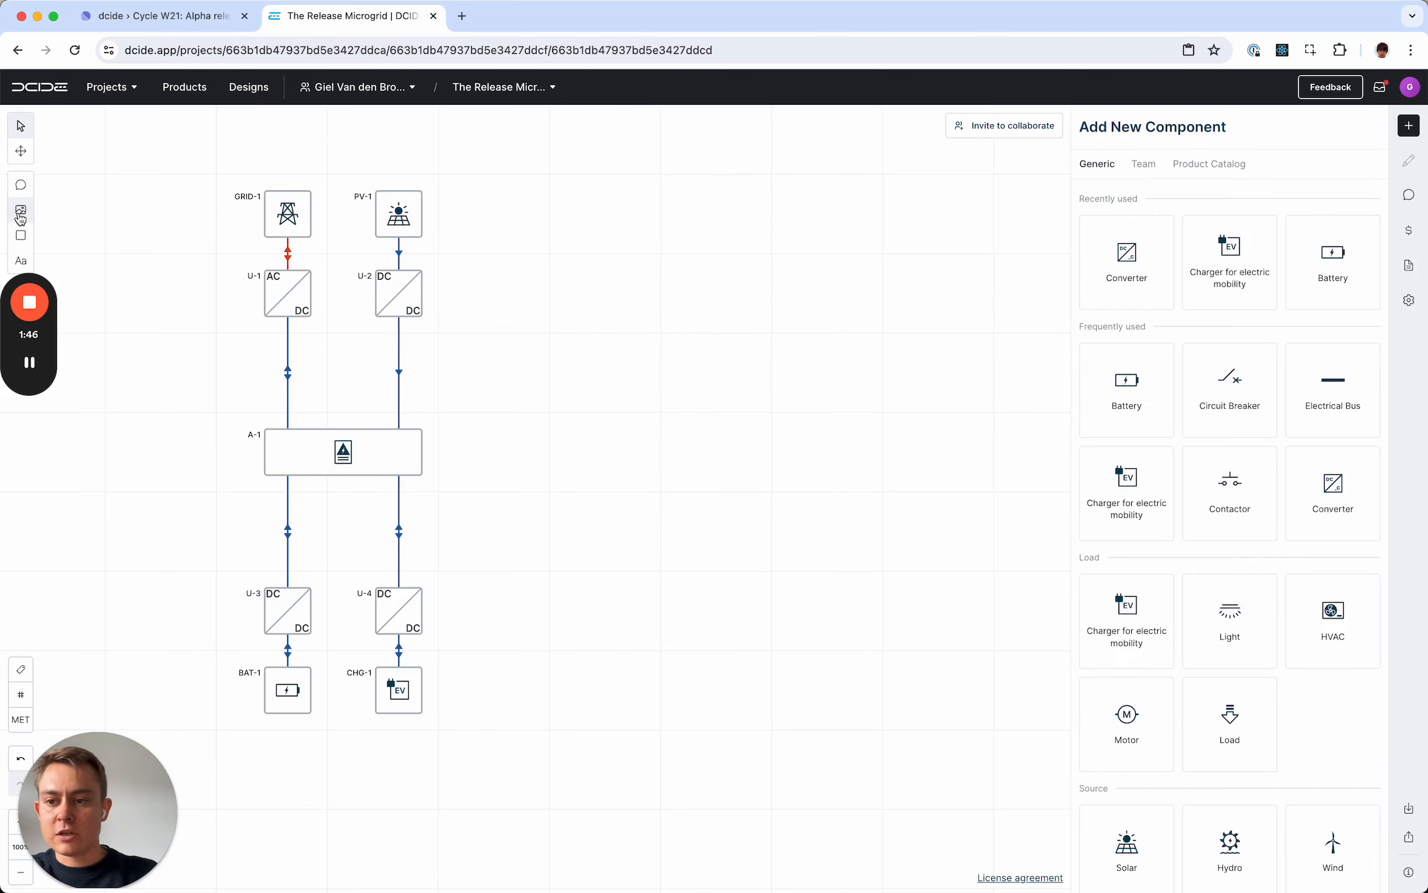
- Insert the image 2_text-annotations.png from the release folder and place it enlarged beside the upper half of the diagram
{"action": "left_click", "coordinate": [20, 213]}
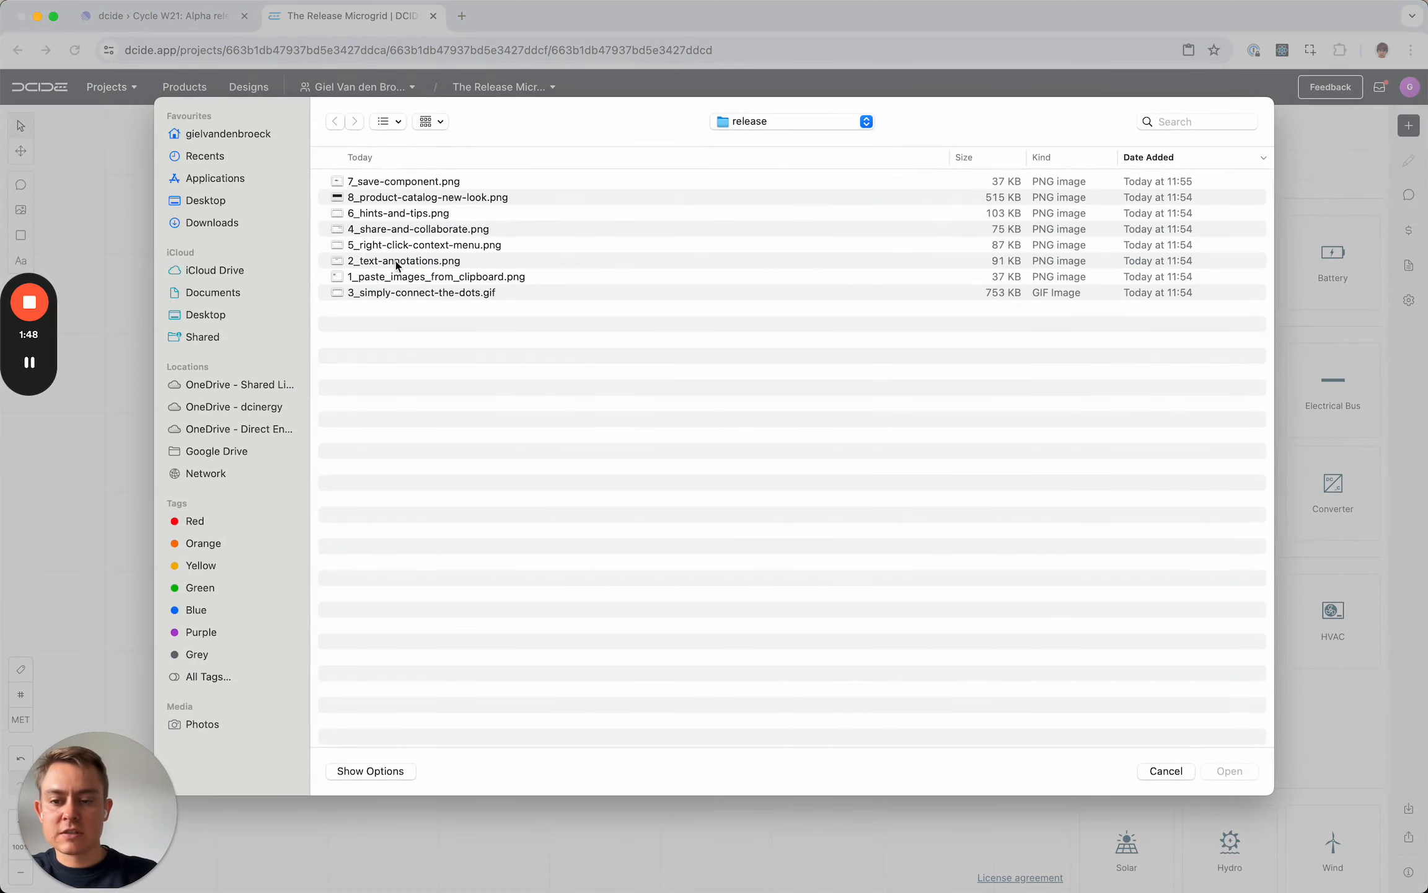
{"action": "left_click", "coordinate": [415, 159]}
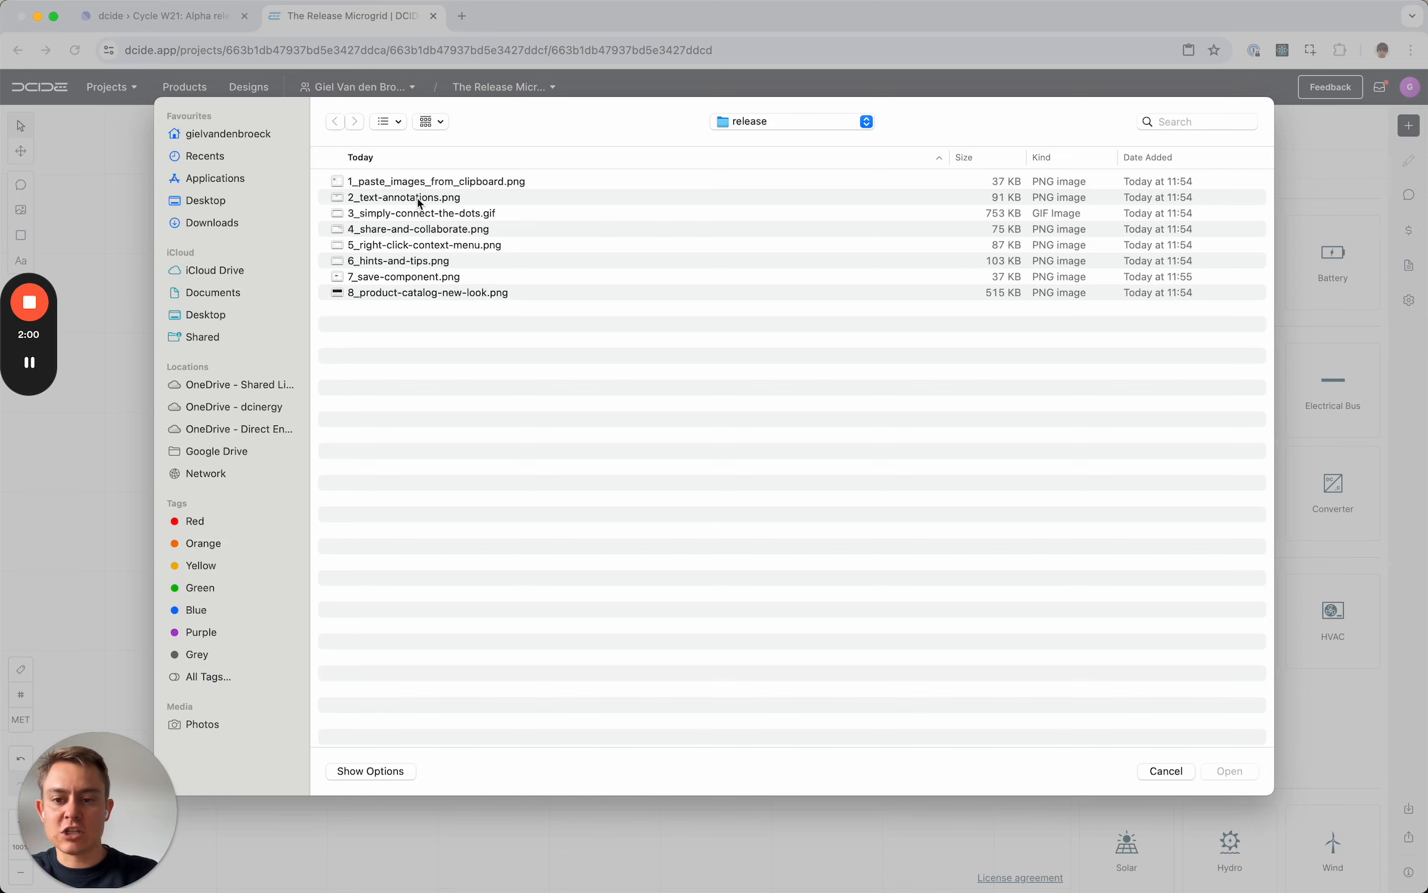
{"action": "double_click", "coordinate": [419, 197]}
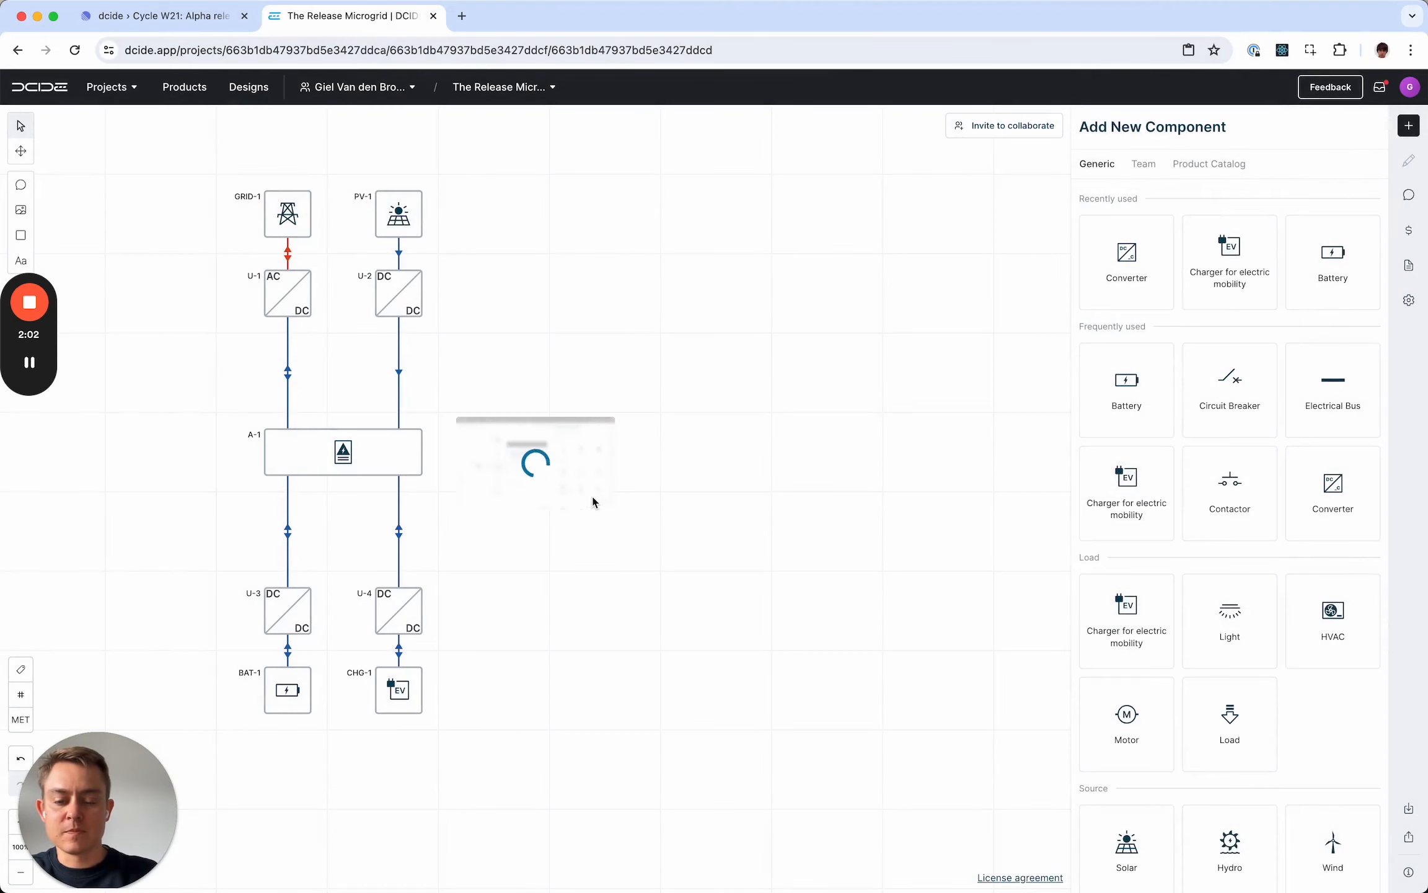
{"action": "left_click_drag", "start_coordinate": [554, 478], "coordinate": [890, 431]}
{"action": "left_click", "coordinate": [812, 574]}
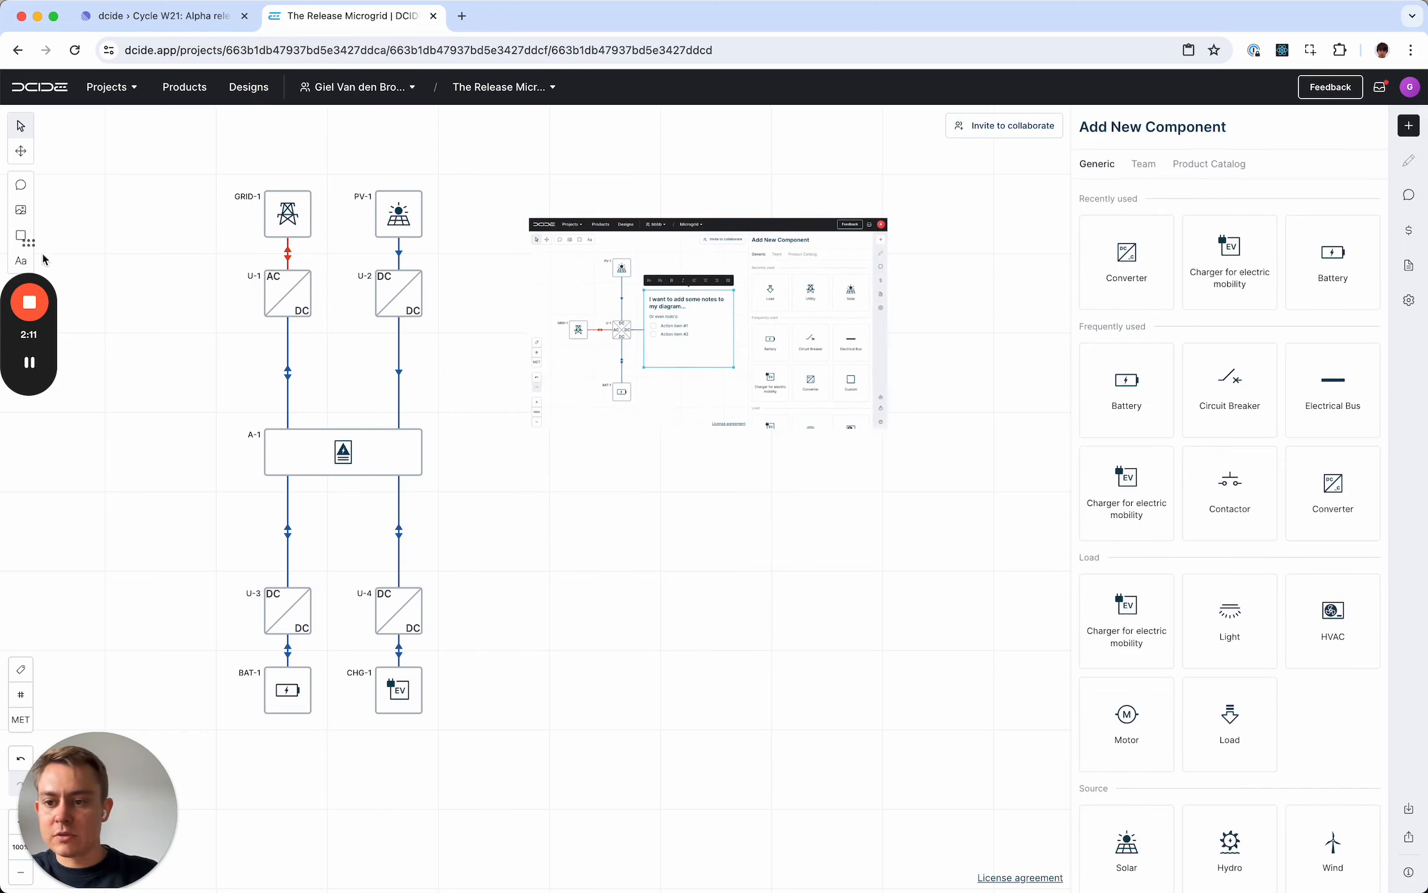
- Add a text note below the image with the lines "Here is some text." and "And this is what I still gotta do:"
{"action": "left_click_drag", "start_coordinate": [30, 246], "coordinate": [34, 304]}
{"action": "left_click", "coordinate": [24, 261]}
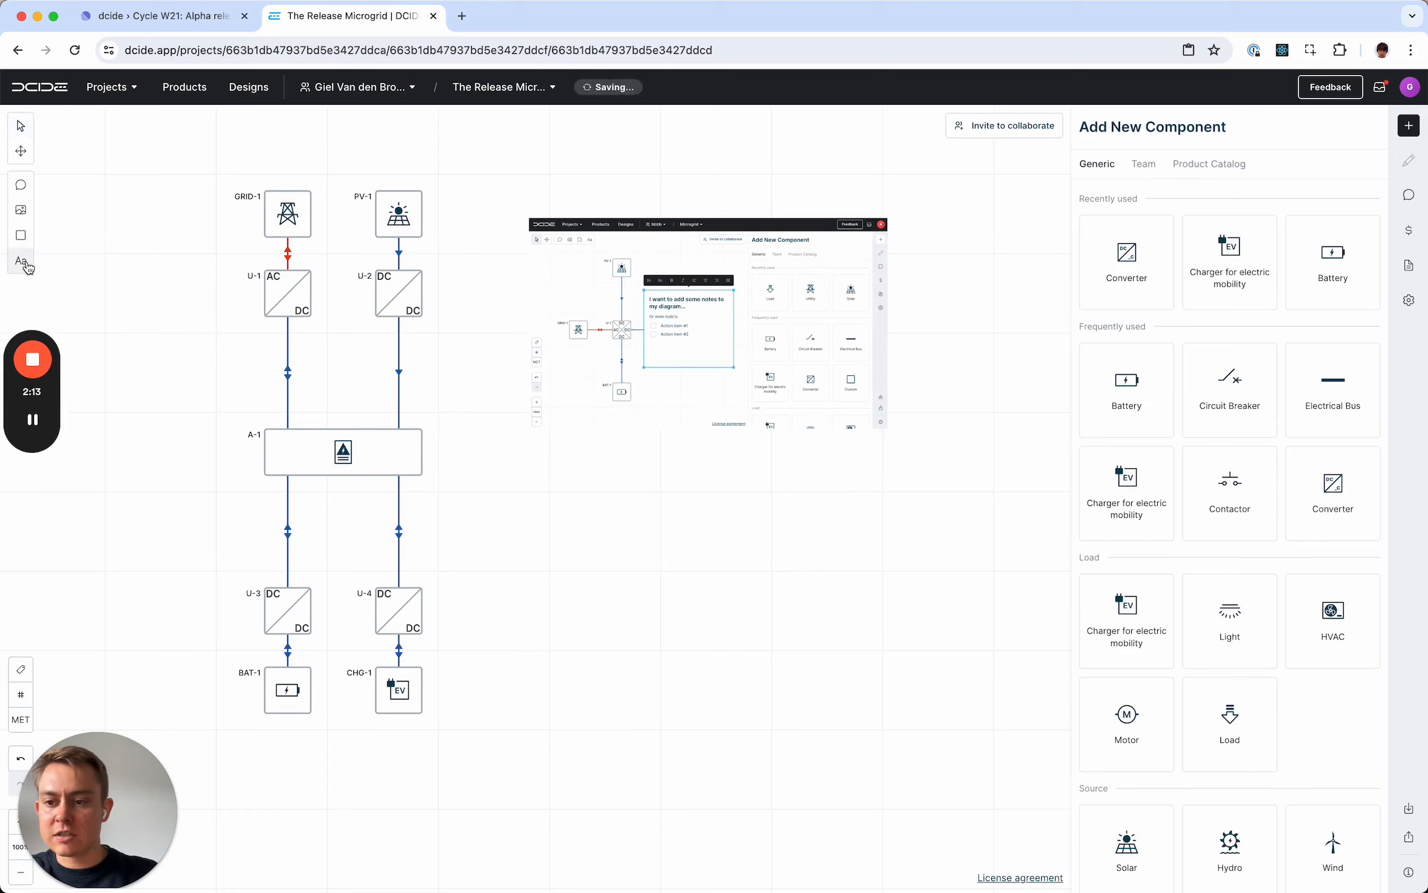
{"action": "left_click", "coordinate": [564, 503]}
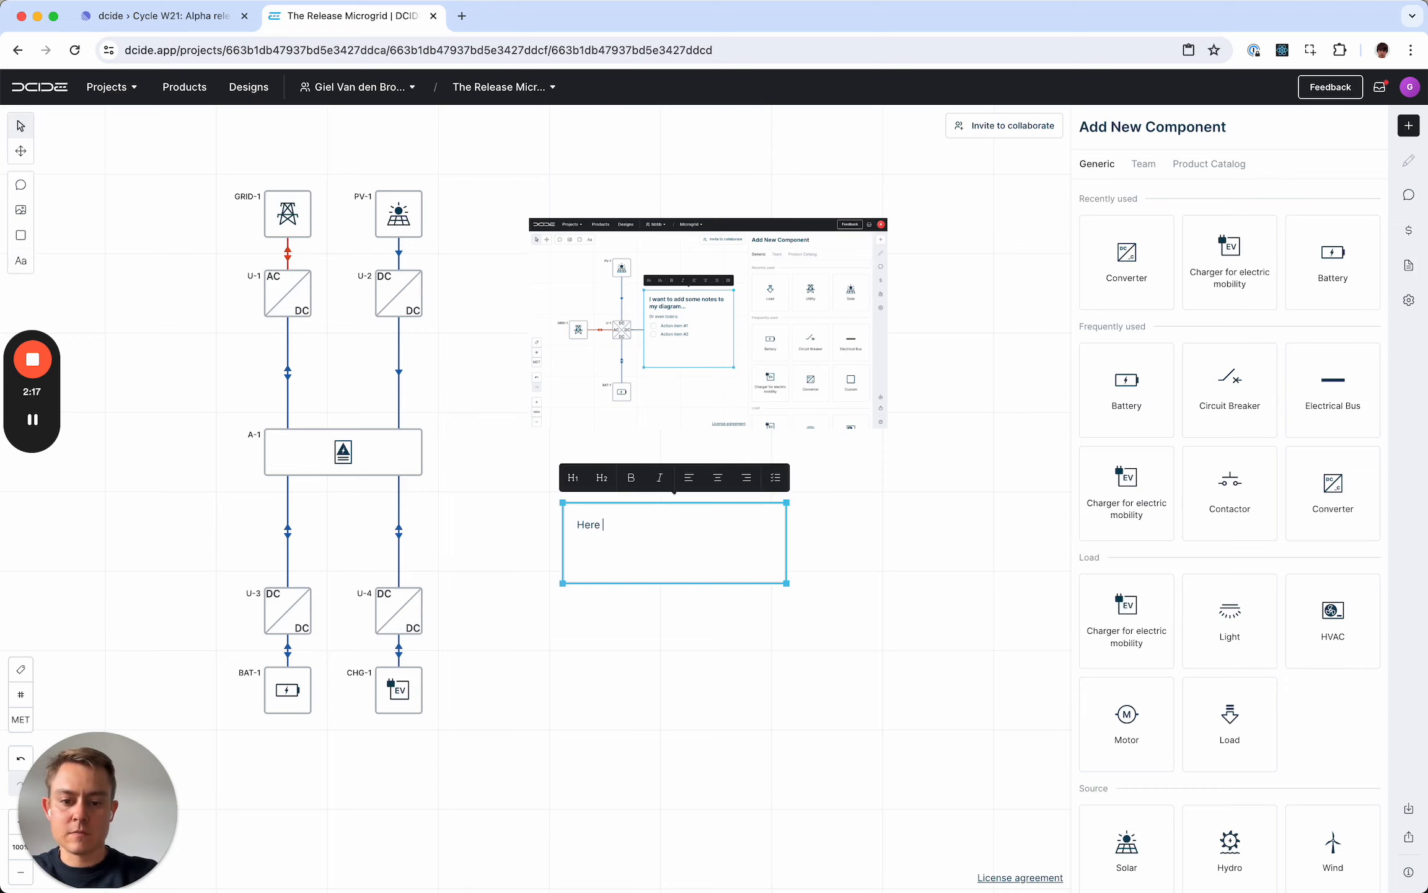
{"action": "type", "text": "Here is some text."}
{"action": "key", "text": "Return"}
{"action": "type", "text": "And "}
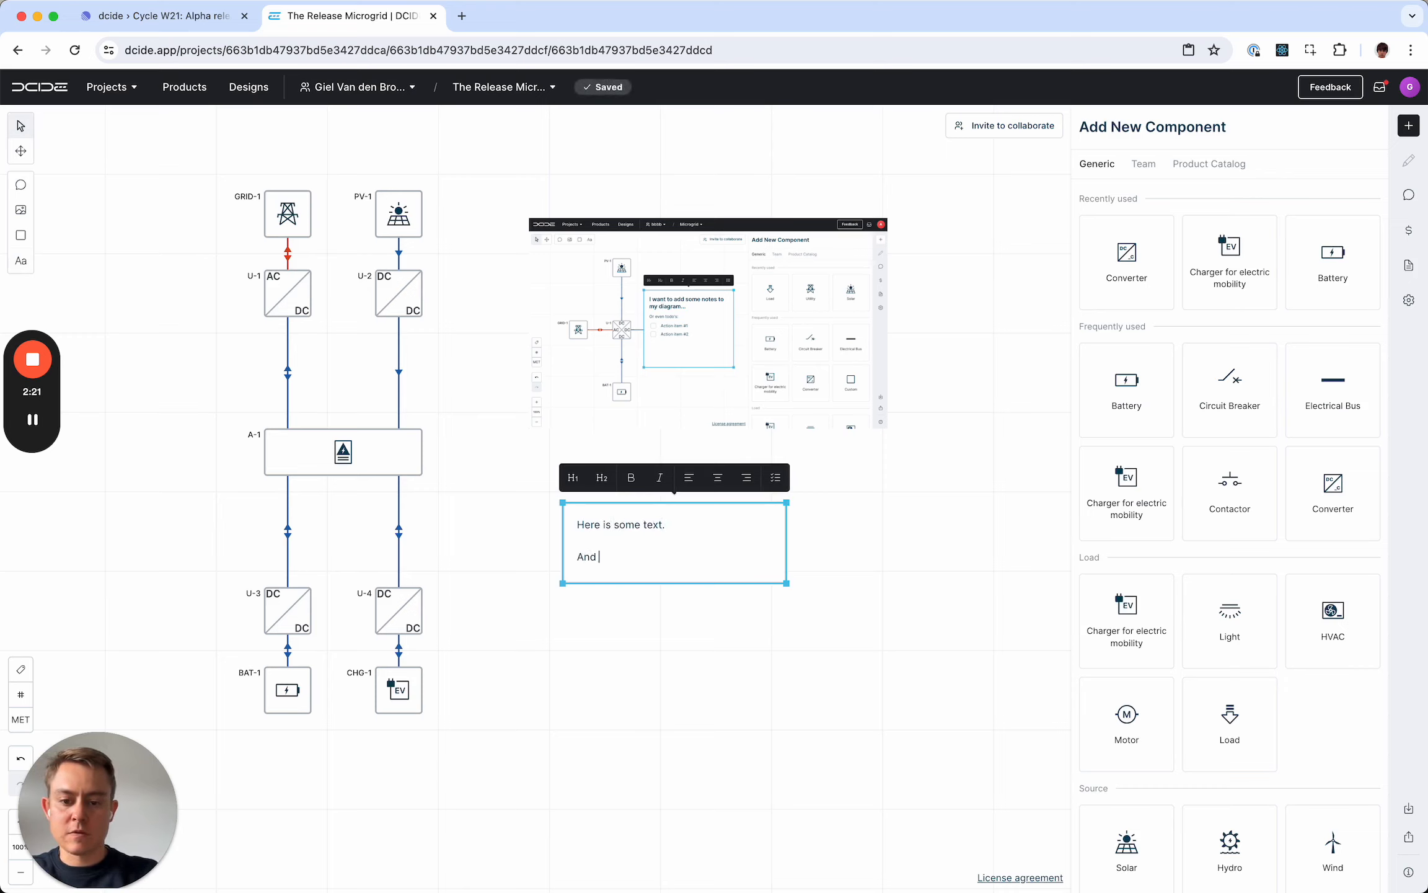
{"action": "type", "text": "this is what I still gotta do:"}
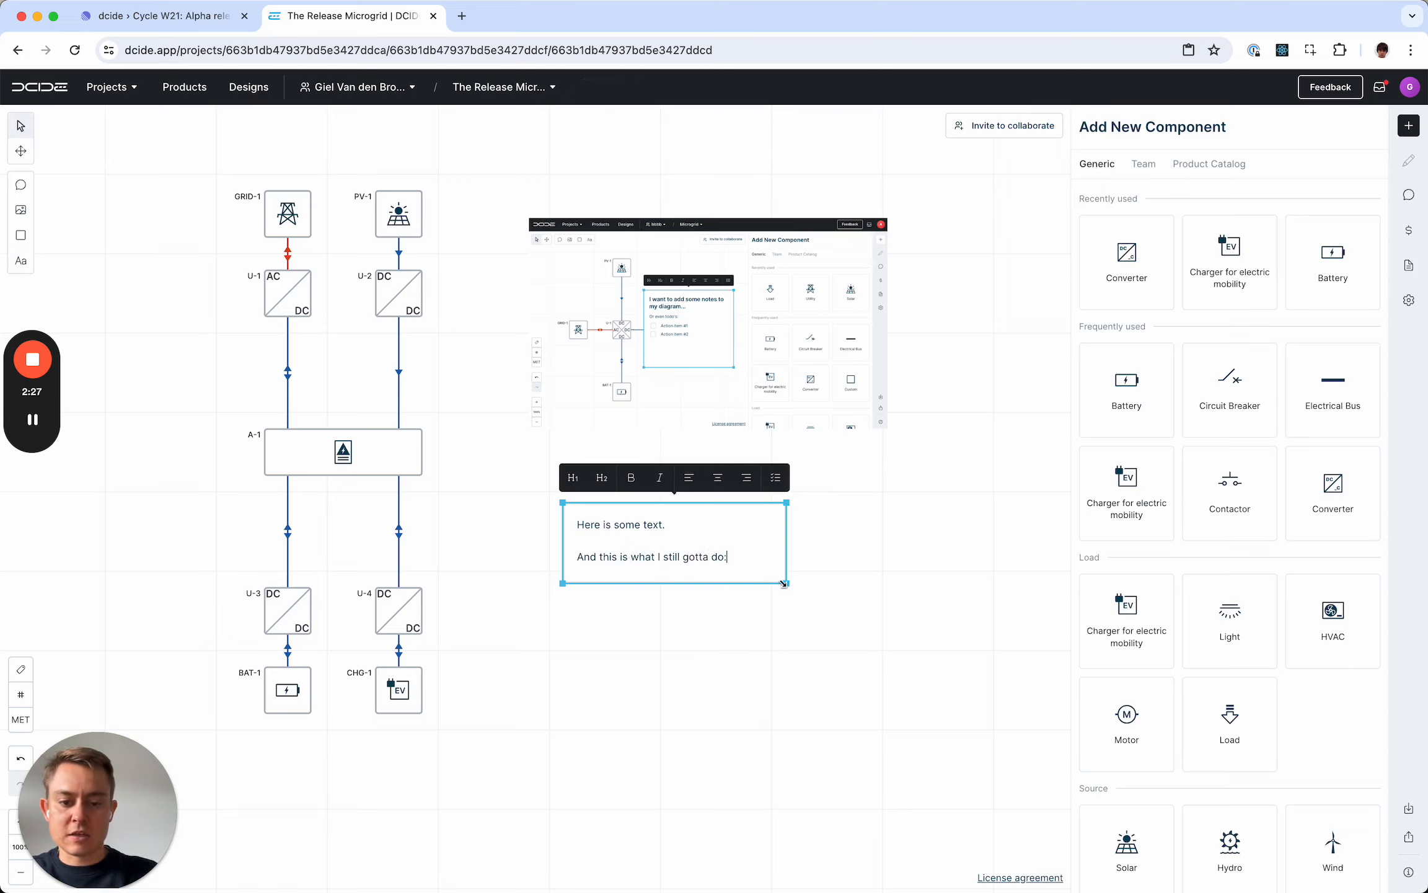
- Make the note box taller and add a checklist to it with the items "Check grounding" and "Select converter"
{"action": "left_click_drag", "start_coordinate": [786, 583], "coordinate": [793, 727]}
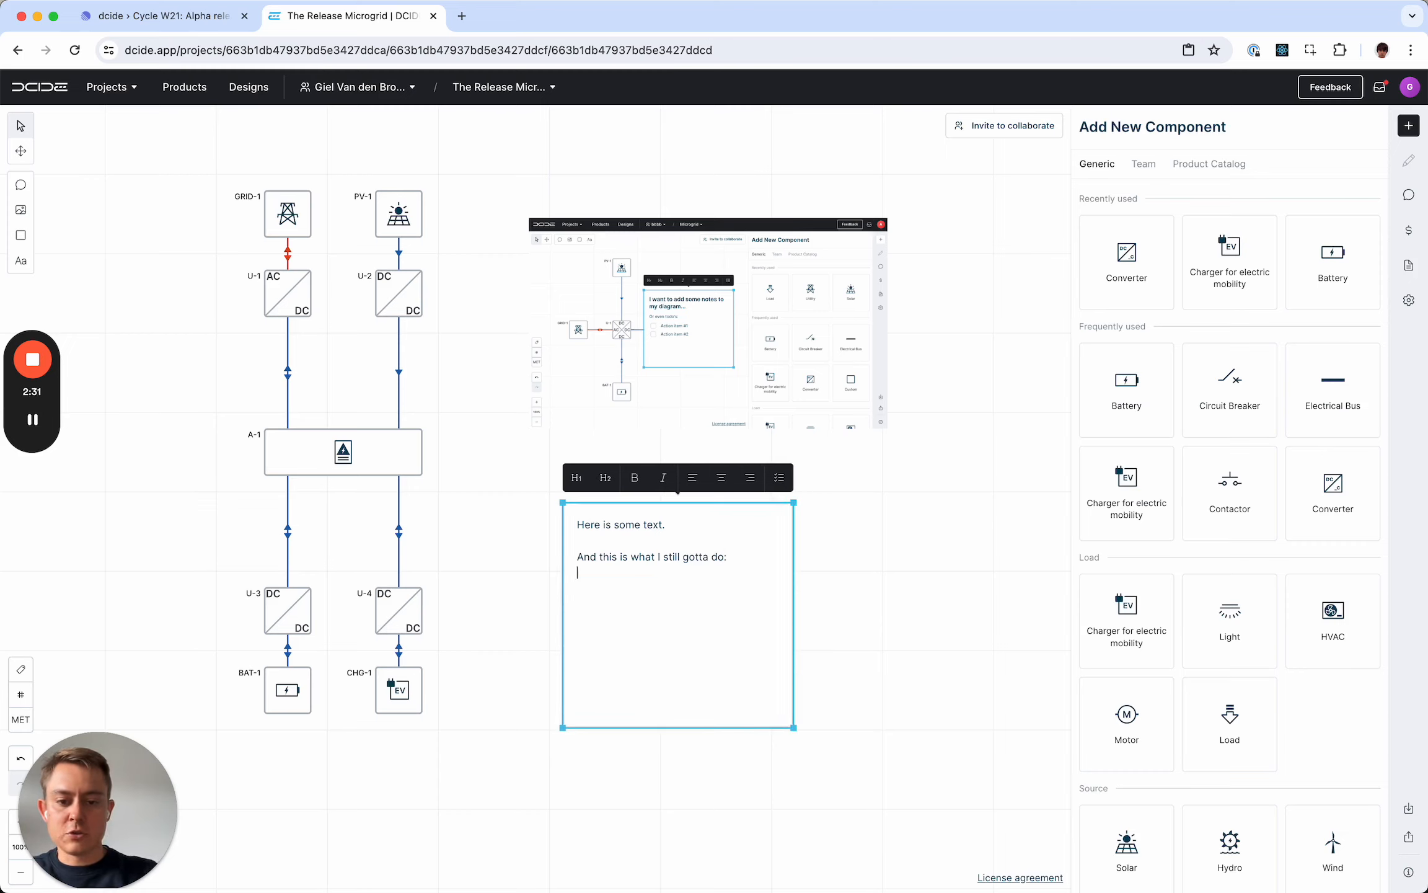
{"action": "left_click", "coordinate": [781, 483]}
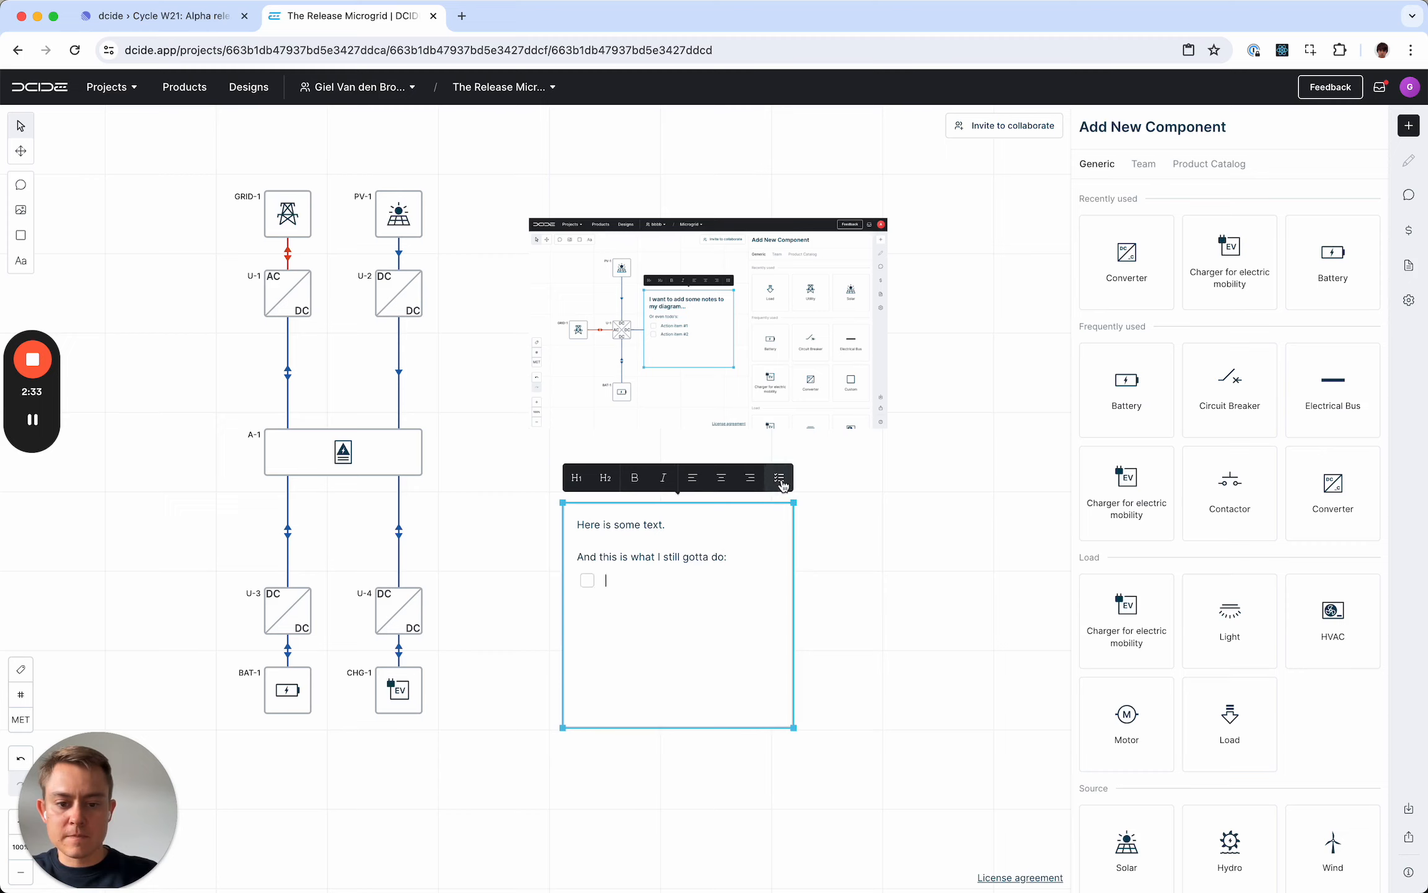
{"action": "type", "text": "Check "}
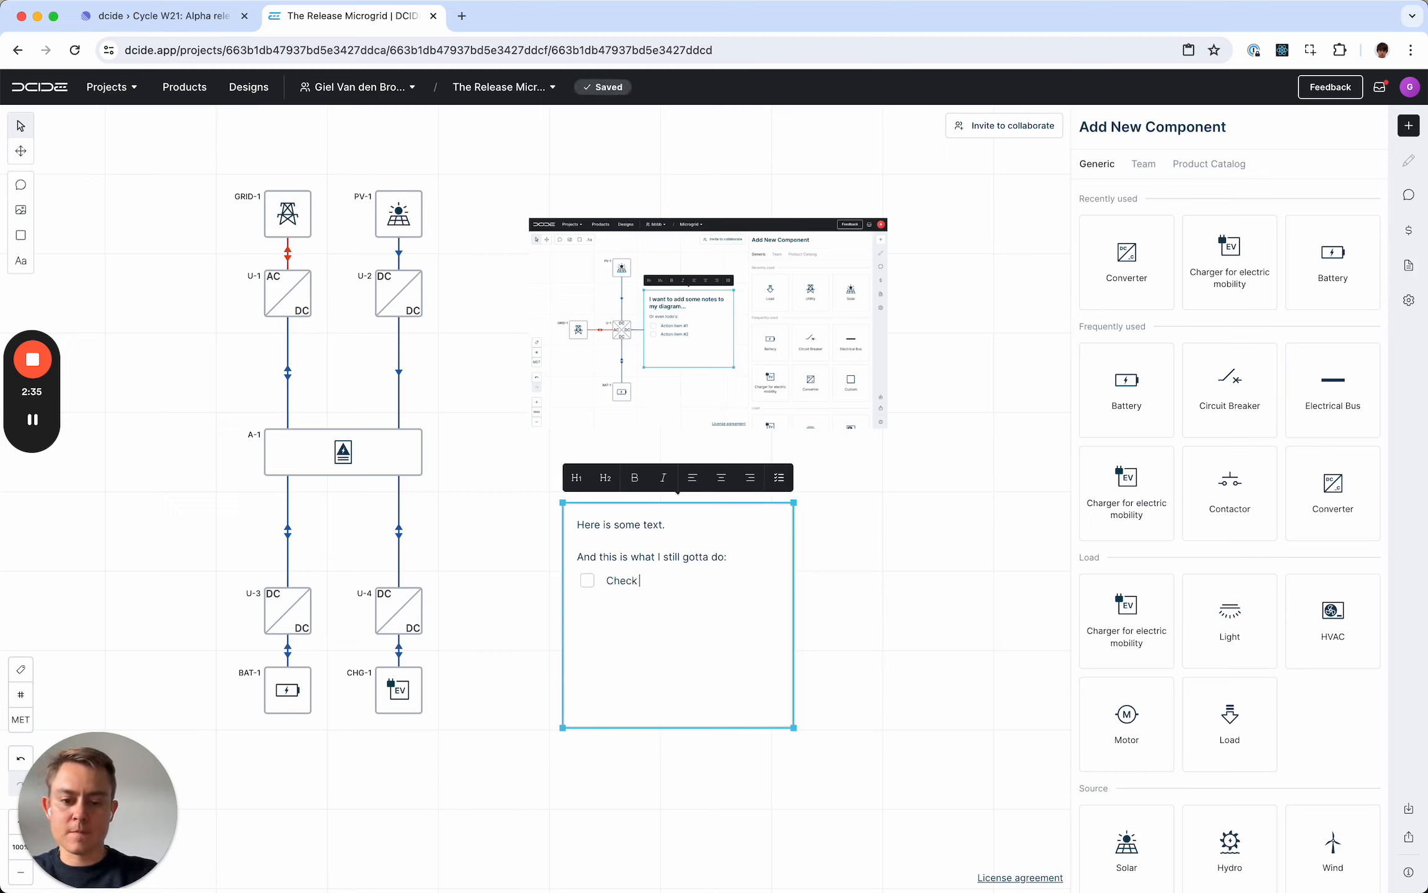
{"action": "type", "text": "grounding "}
{"action": "type", "text": "Select converter"}
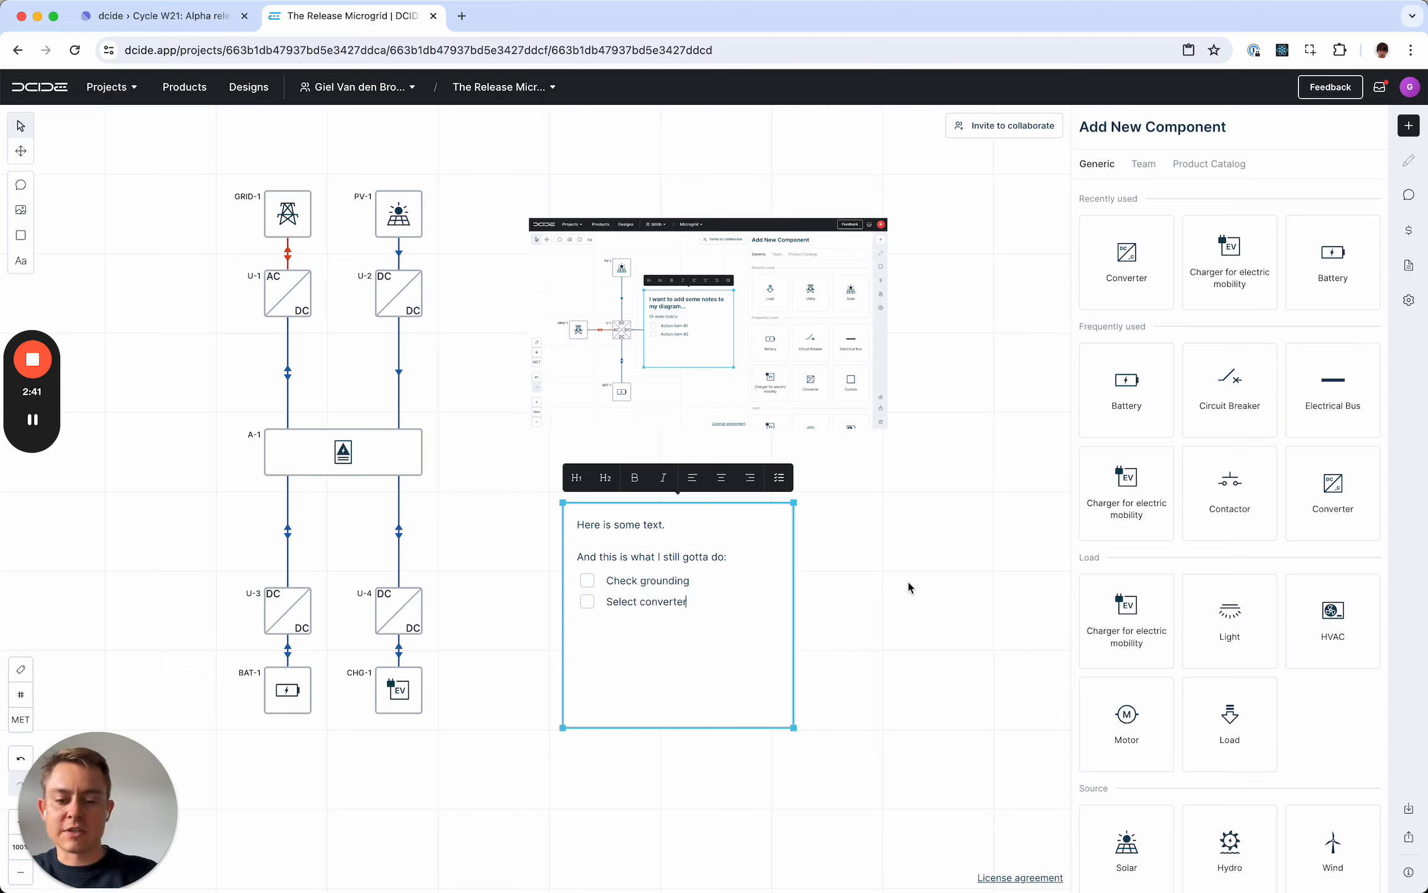
{"action": "left_click", "coordinate": [903, 548]}
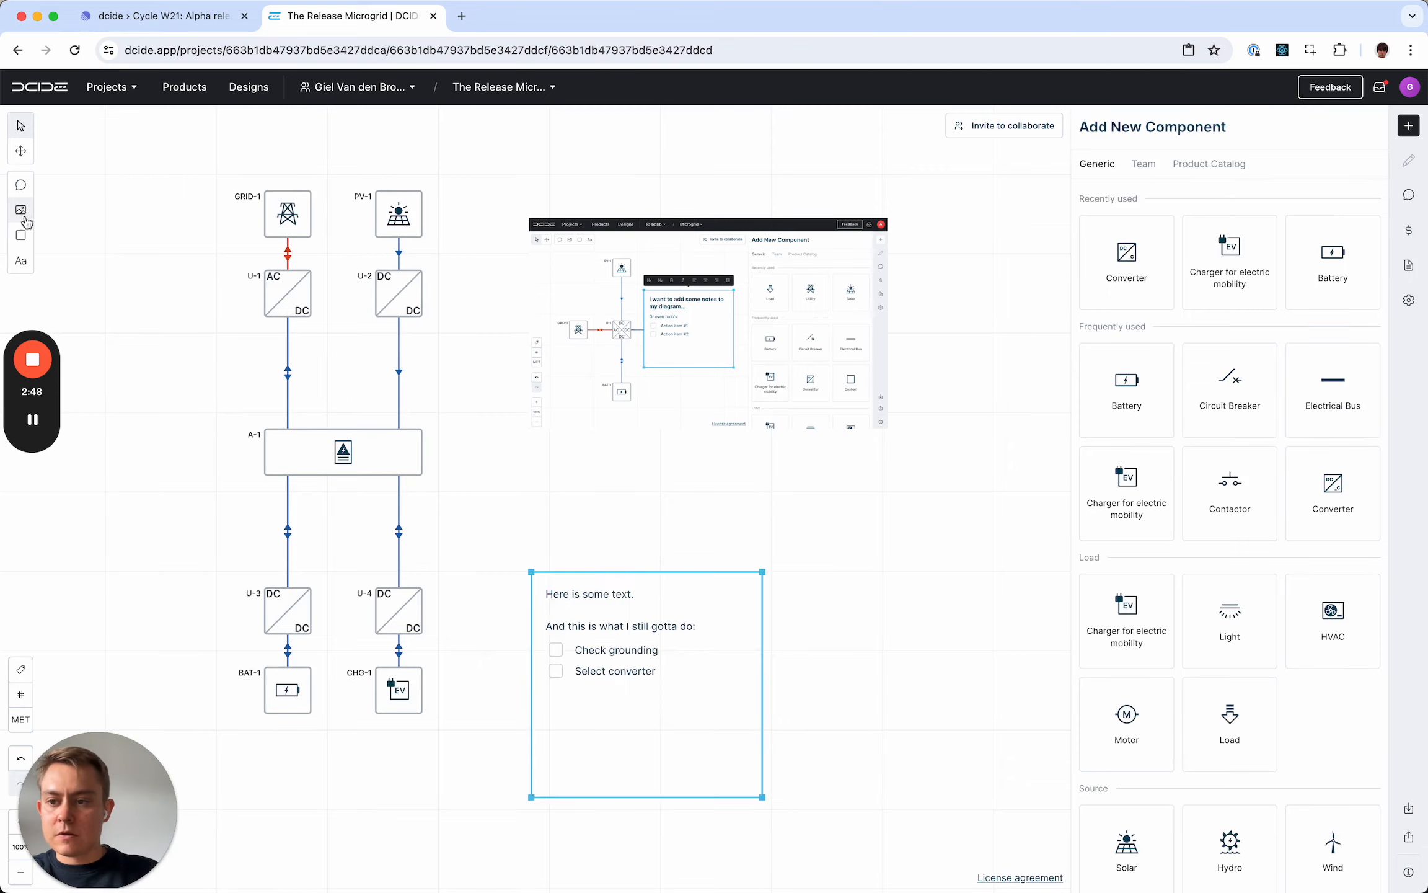
- Insert 3_simply-connect-the-dots.gif and place it beside the text annotations image, enlarged to the same size
{"action": "left_click", "coordinate": [24, 217]}
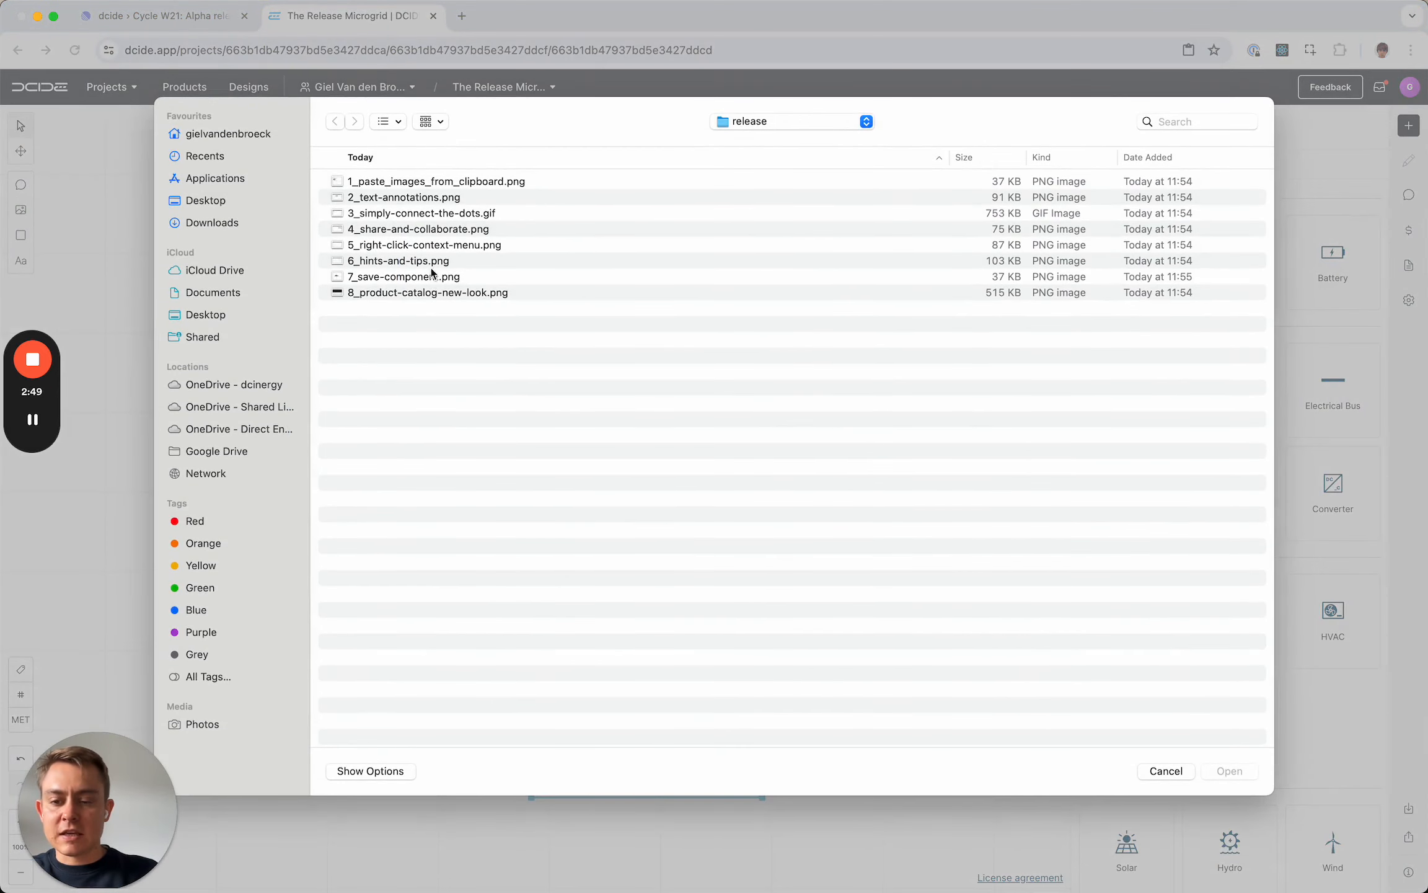
{"action": "double_click", "coordinate": [440, 217]}
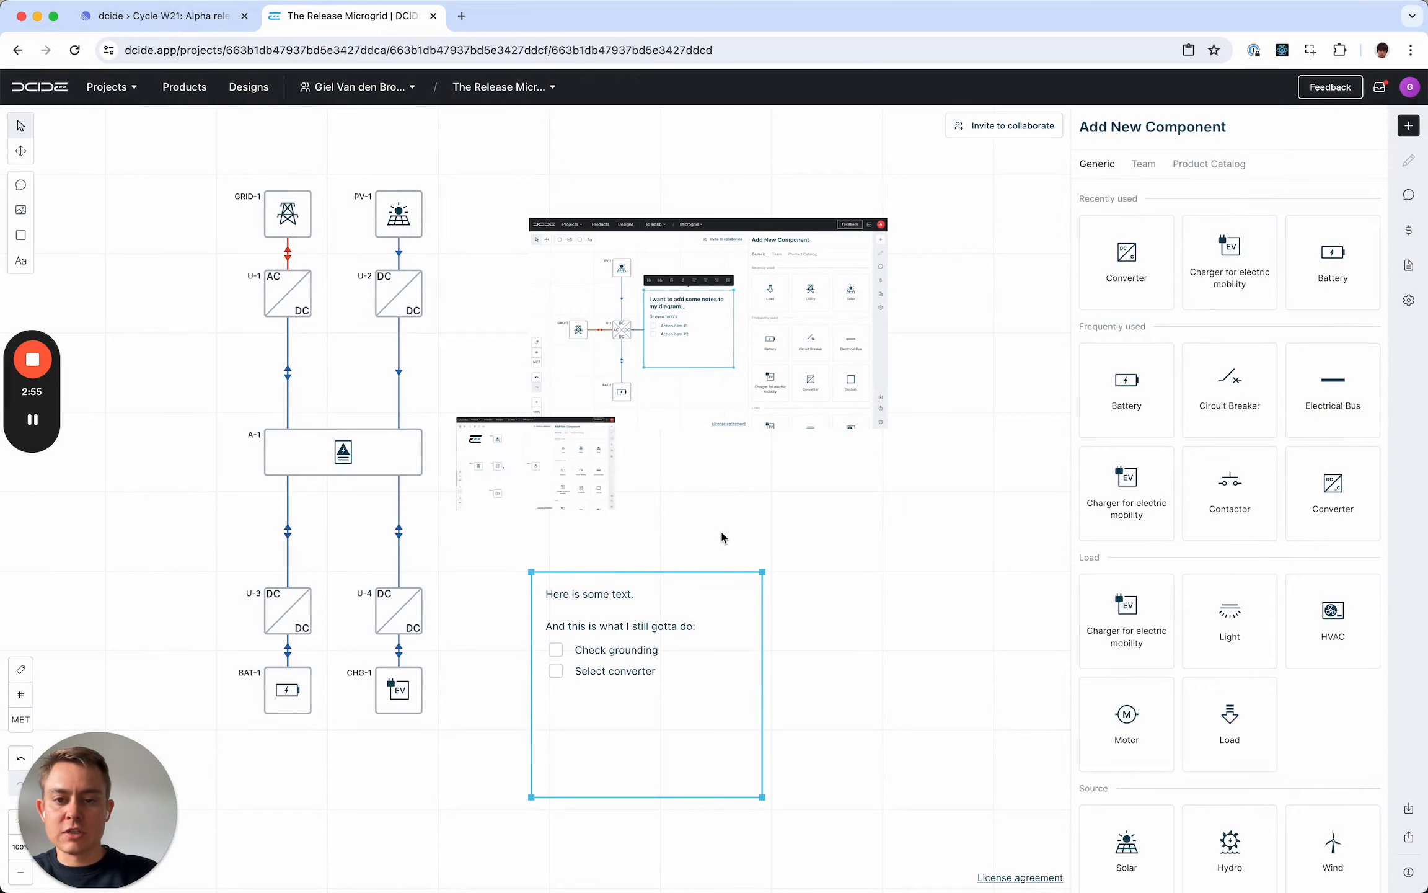
{"action": "key", "text": "space"}
{"action": "left_click_drag", "start_coordinate": [712, 510], "coordinate": [276, 519]}
{"action": "left_click_drag", "start_coordinate": [148, 473], "coordinate": [537, 271]}
{"action": "left_click_drag", "start_coordinate": [651, 328], "coordinate": [799, 438]}
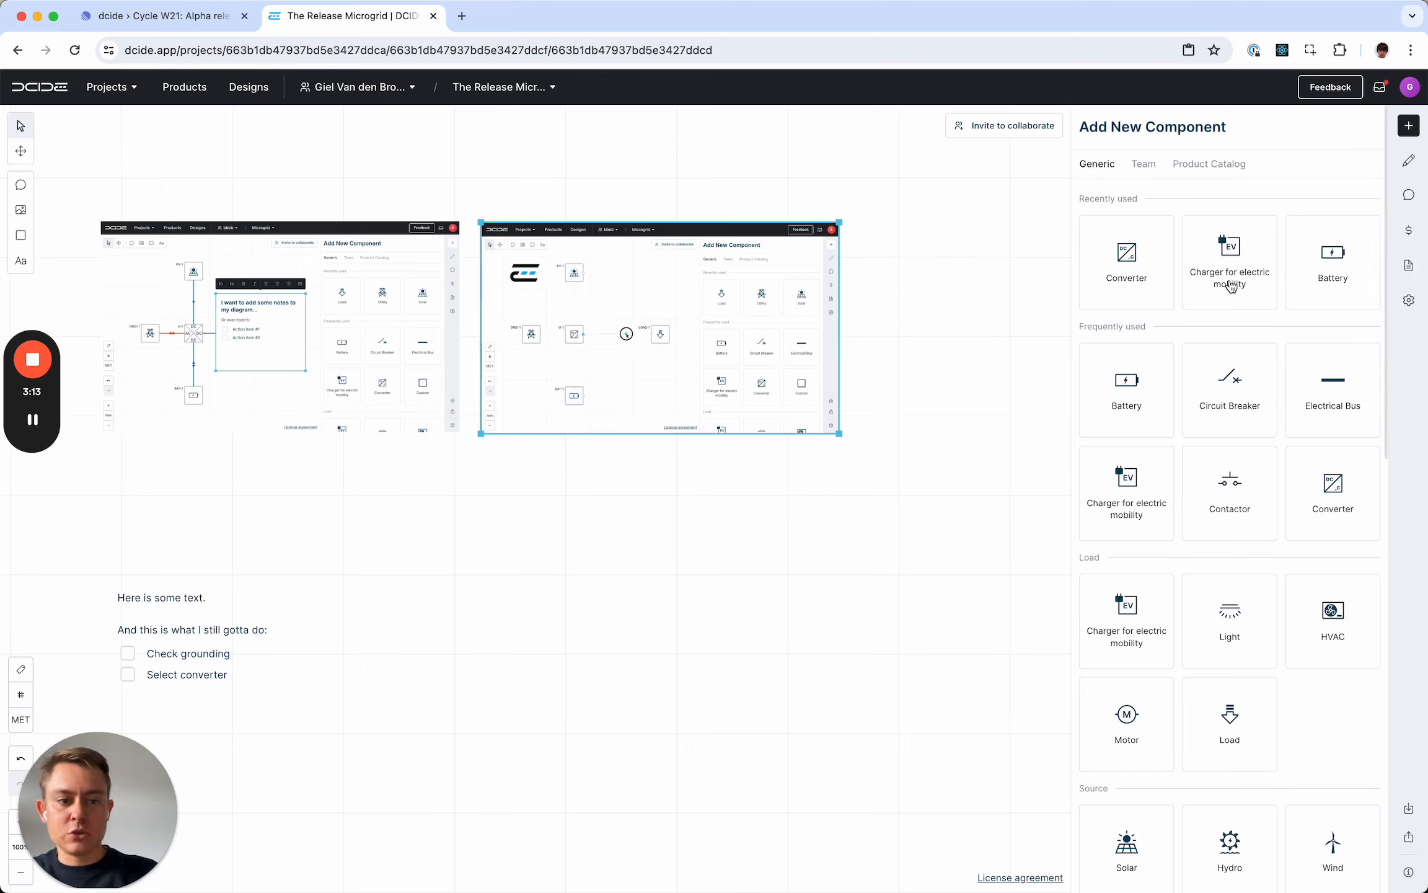
- Place an electric mobility charger and a converter below the GIF and connect the two components
{"action": "left_click_drag", "start_coordinate": [1230, 290], "coordinate": [539, 644]}
{"action": "left_click_drag", "start_coordinate": [1223, 279], "coordinate": [741, 636]}
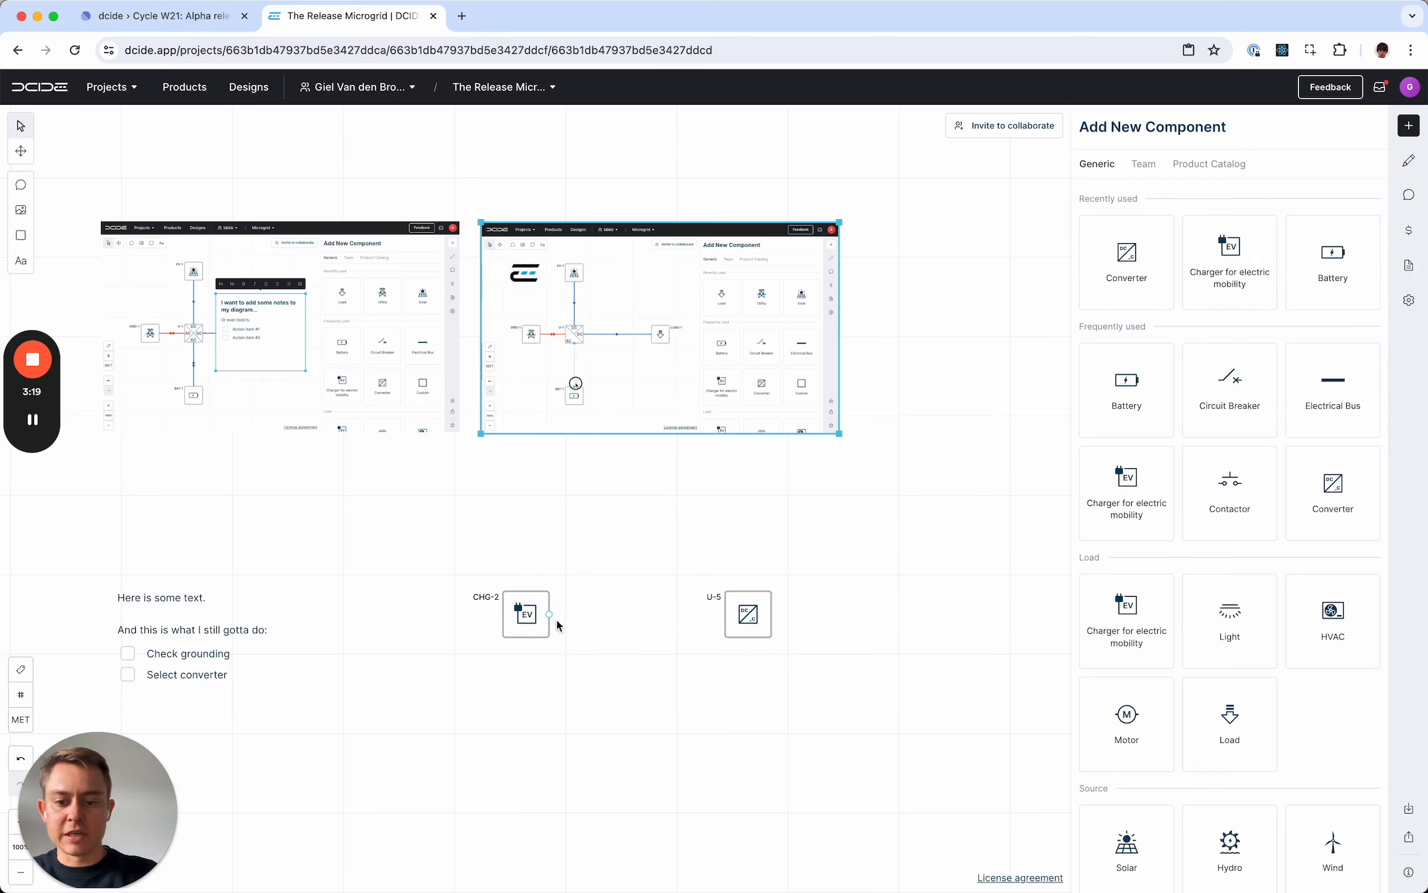
{"action": "left_click_drag", "start_coordinate": [556, 617], "coordinate": [718, 622]}
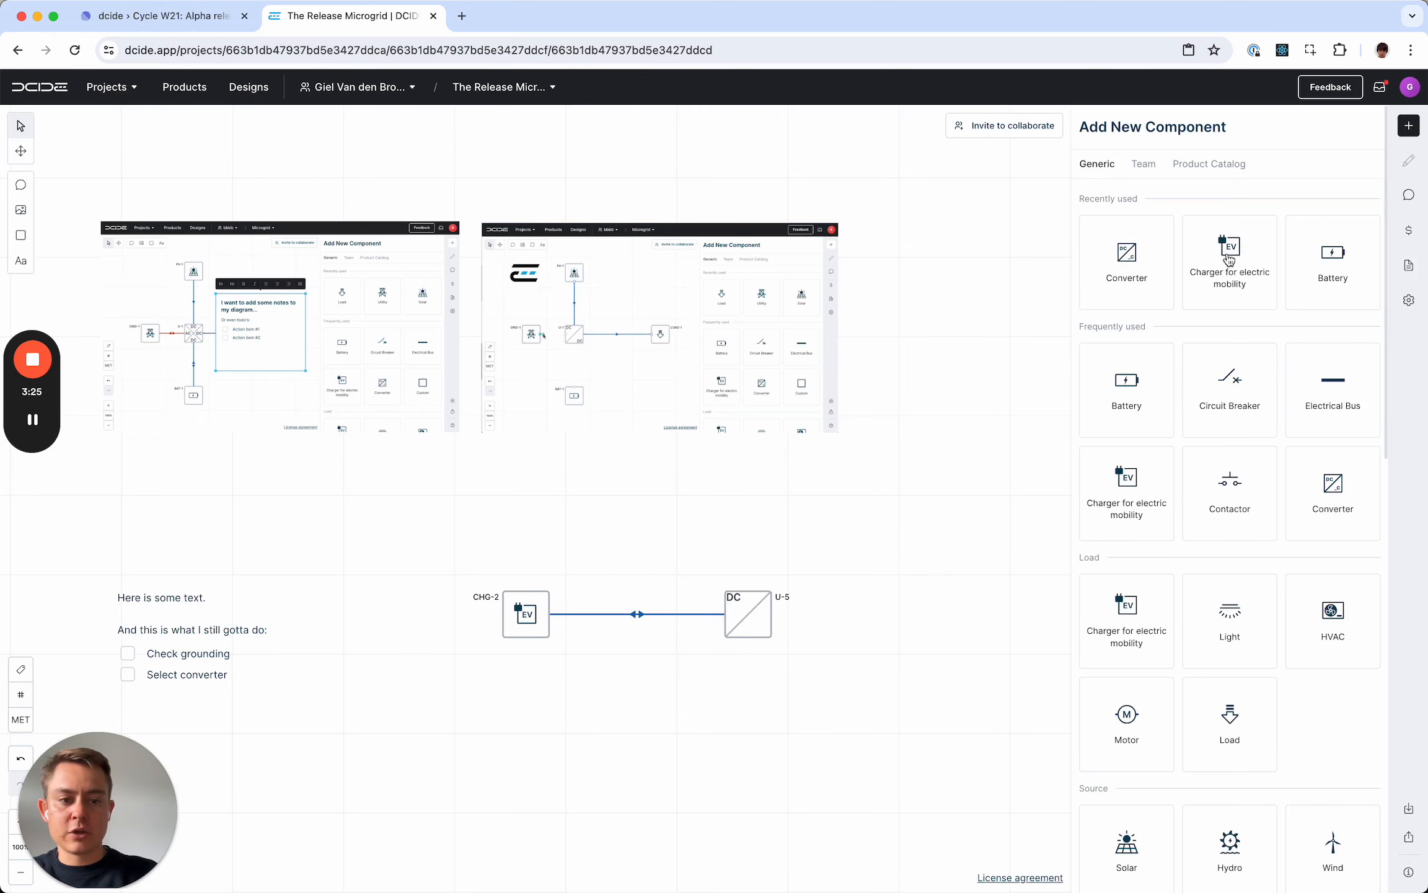
- Add a second electric mobility charger and converter below the first pair and connect them to each other
{"action": "left_click_drag", "start_coordinate": [1229, 257], "coordinate": [520, 684]}
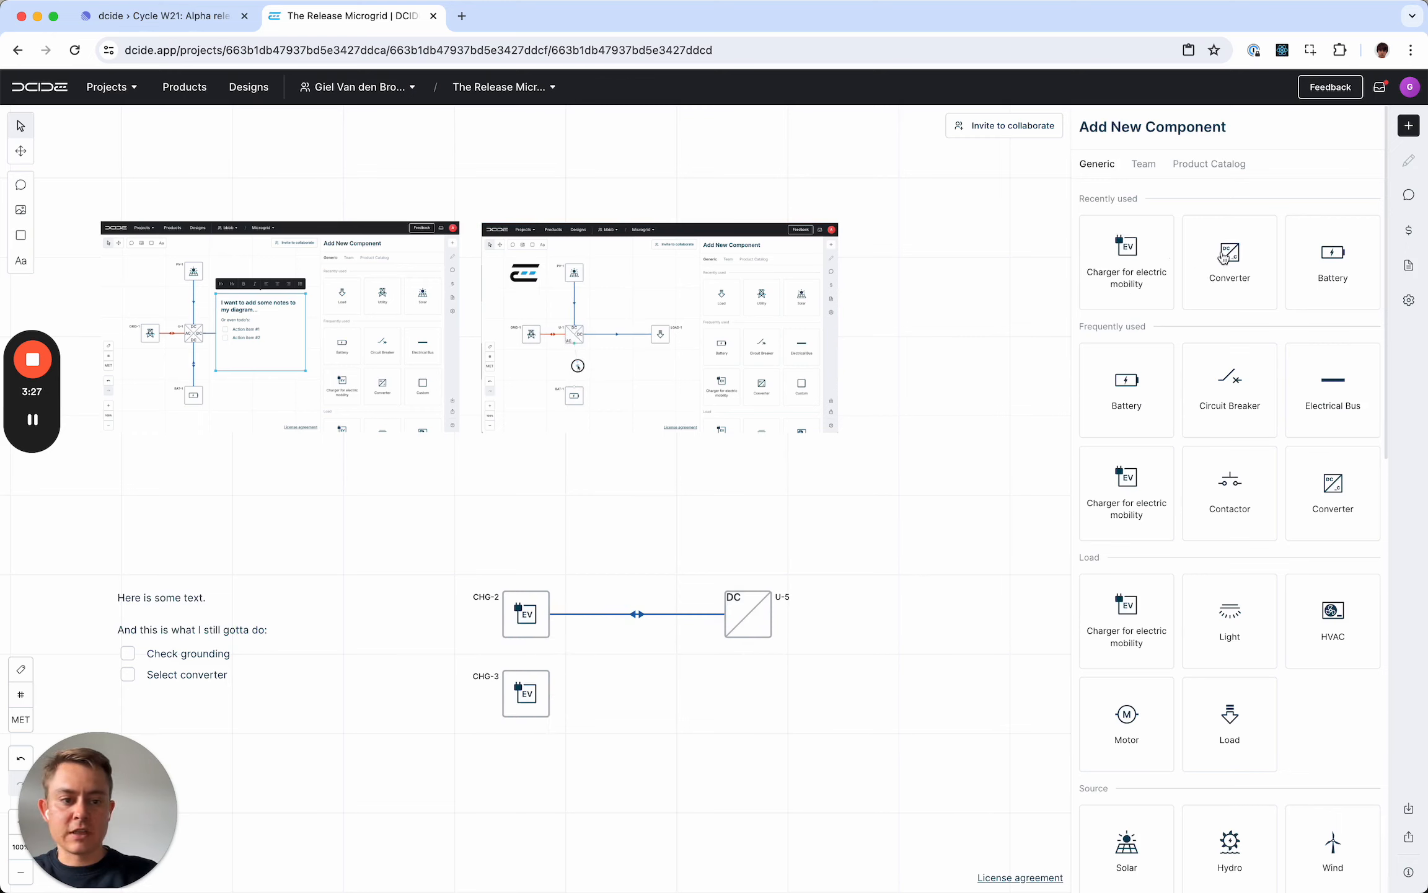
{"action": "left_click_drag", "start_coordinate": [1222, 255], "coordinate": [749, 676]}
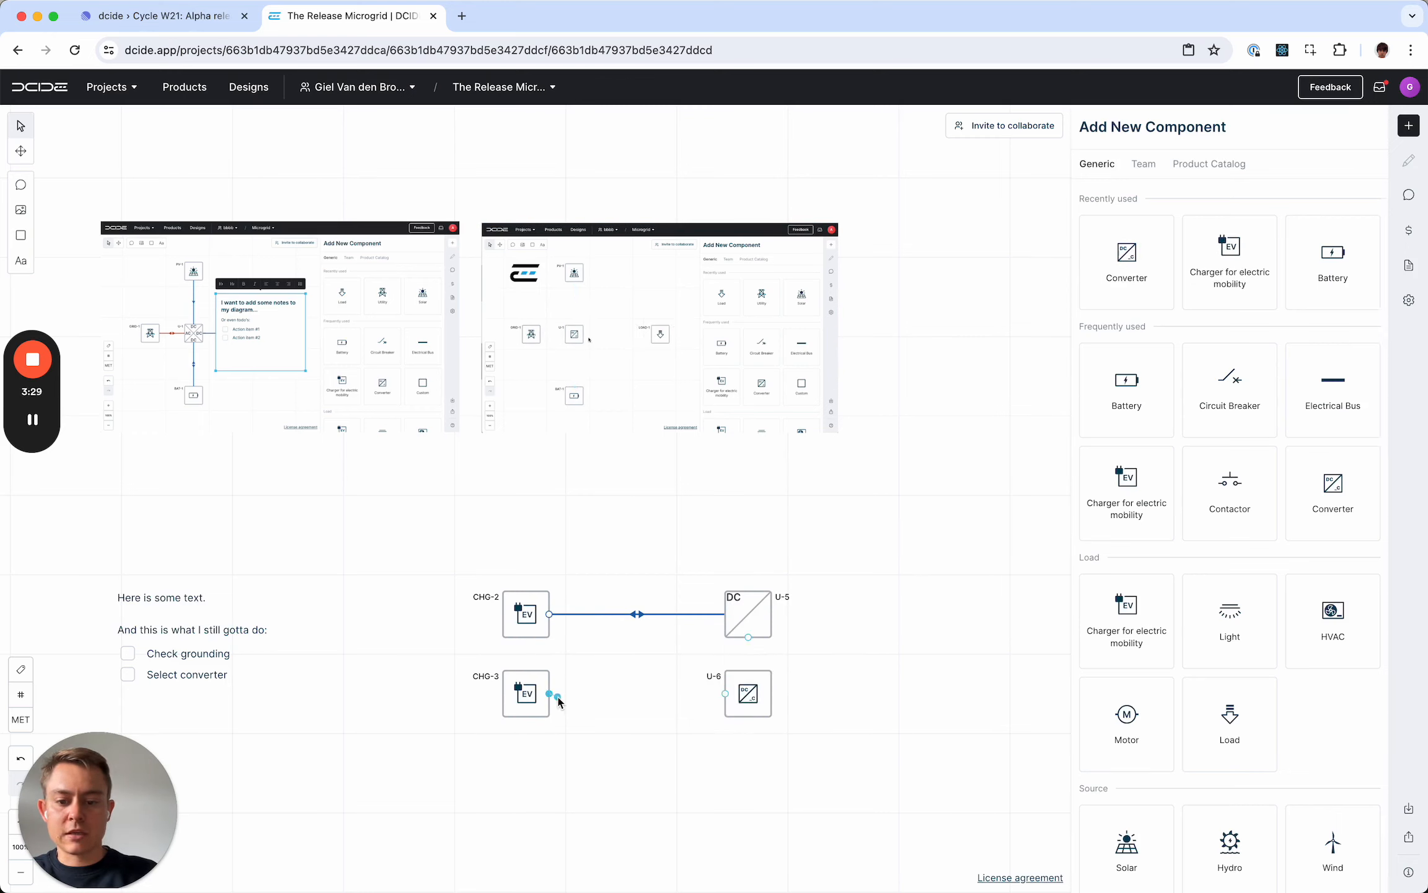
{"action": "left_click_drag", "start_coordinate": [549, 693], "coordinate": [725, 693]}
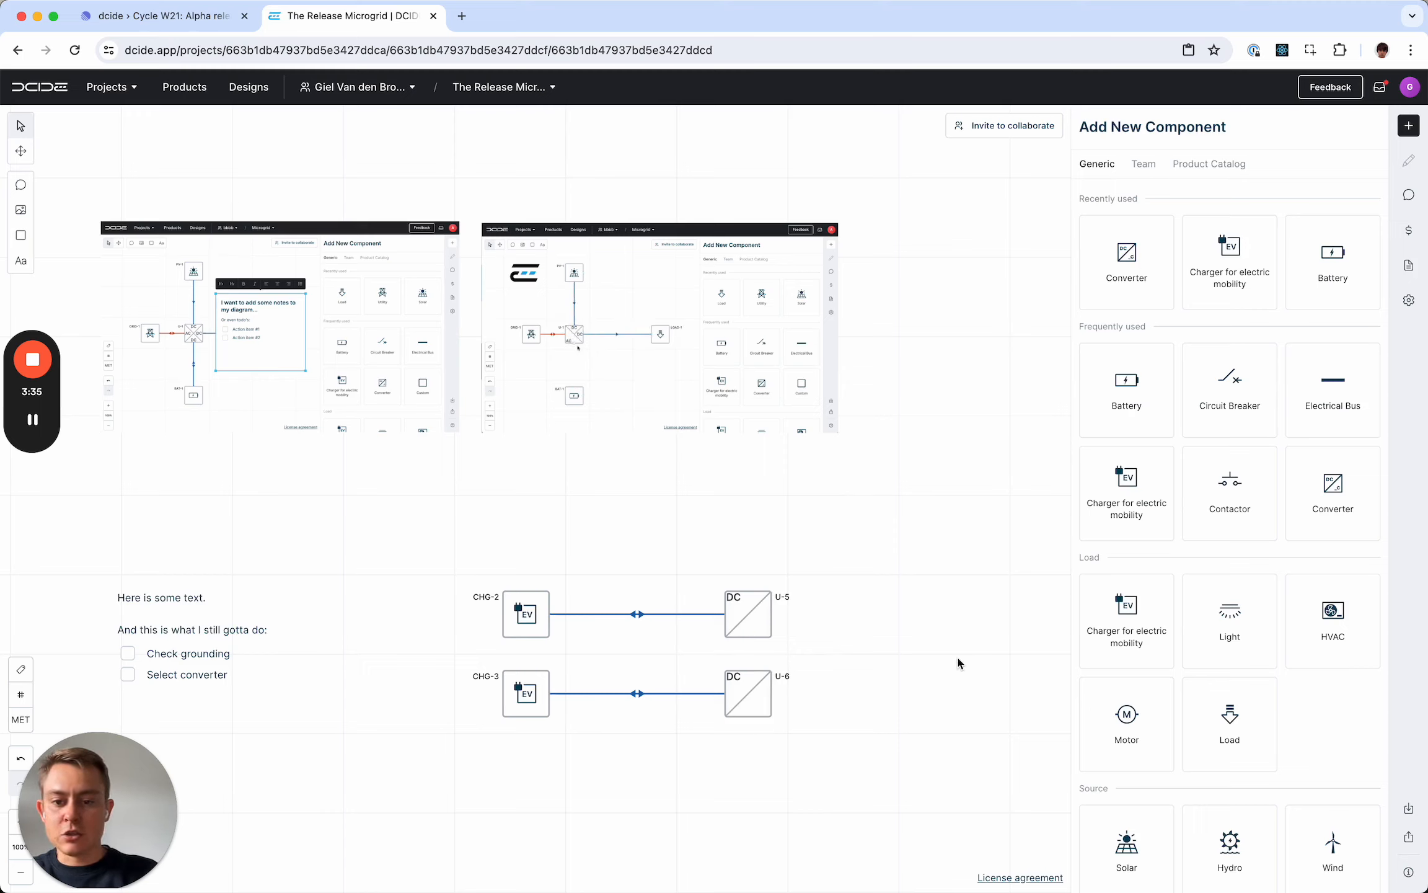
- Insert 4_share-and-collaborate.png and place it beside the connect-the-dots GIF, enlarged to about the same size
{"action": "scroll", "coordinate": [943, 634], "scroll_direction": "right", "scroll_amount": 7}
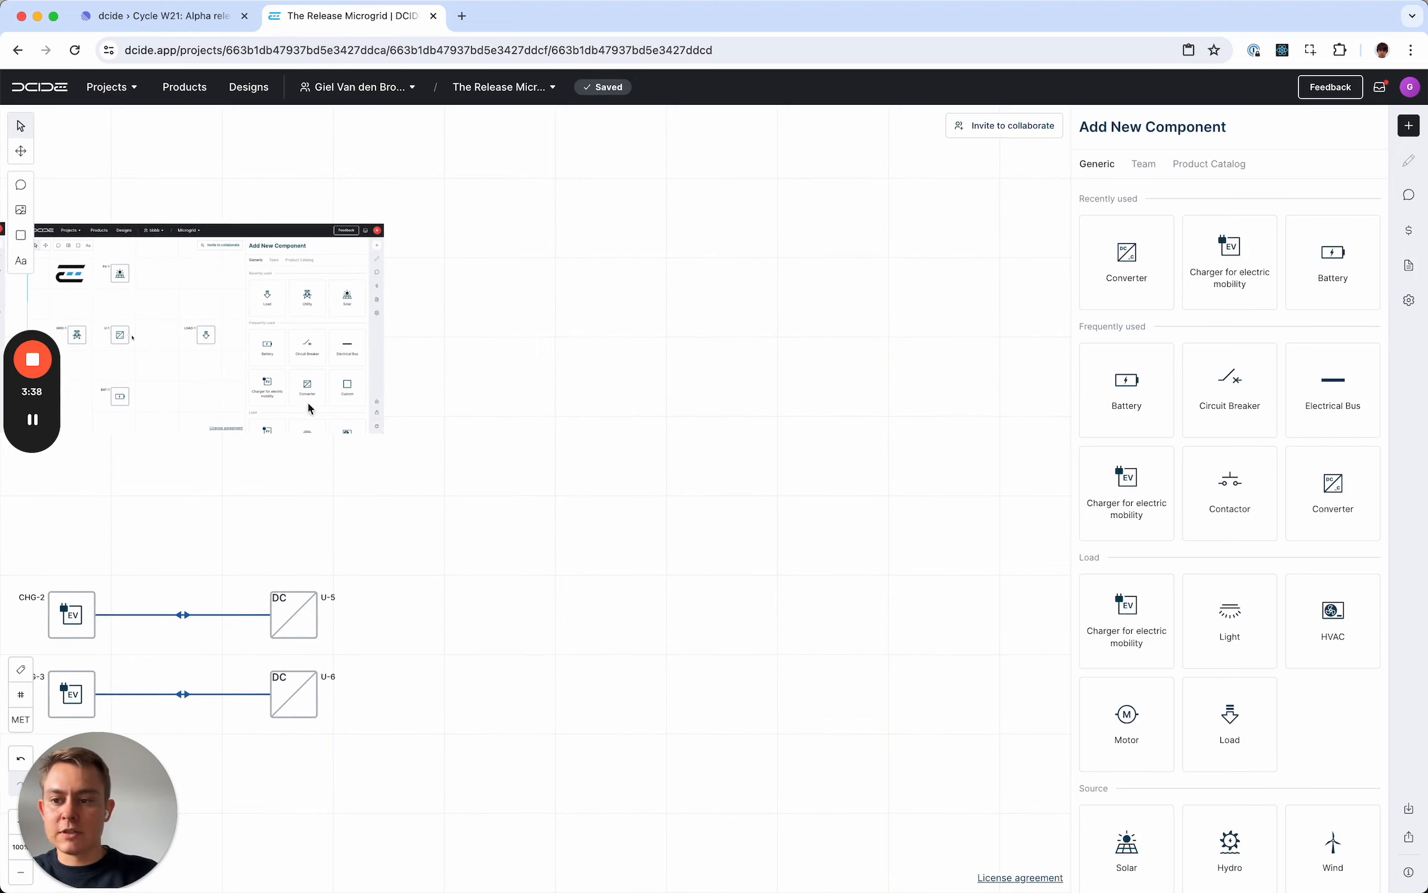
{"action": "left_click", "coordinate": [22, 210]}
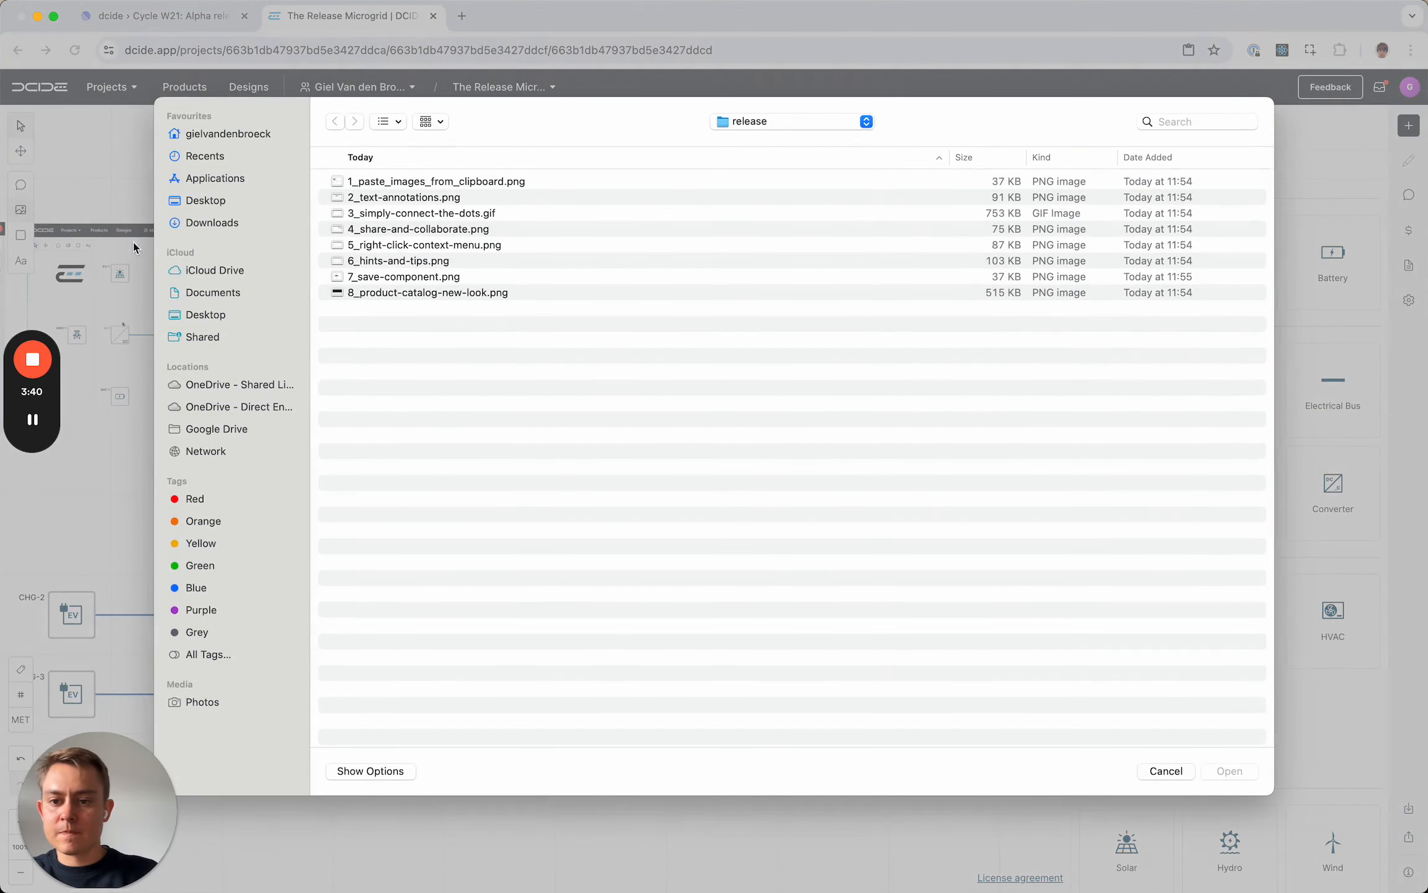
{"action": "double_click", "coordinate": [449, 230]}
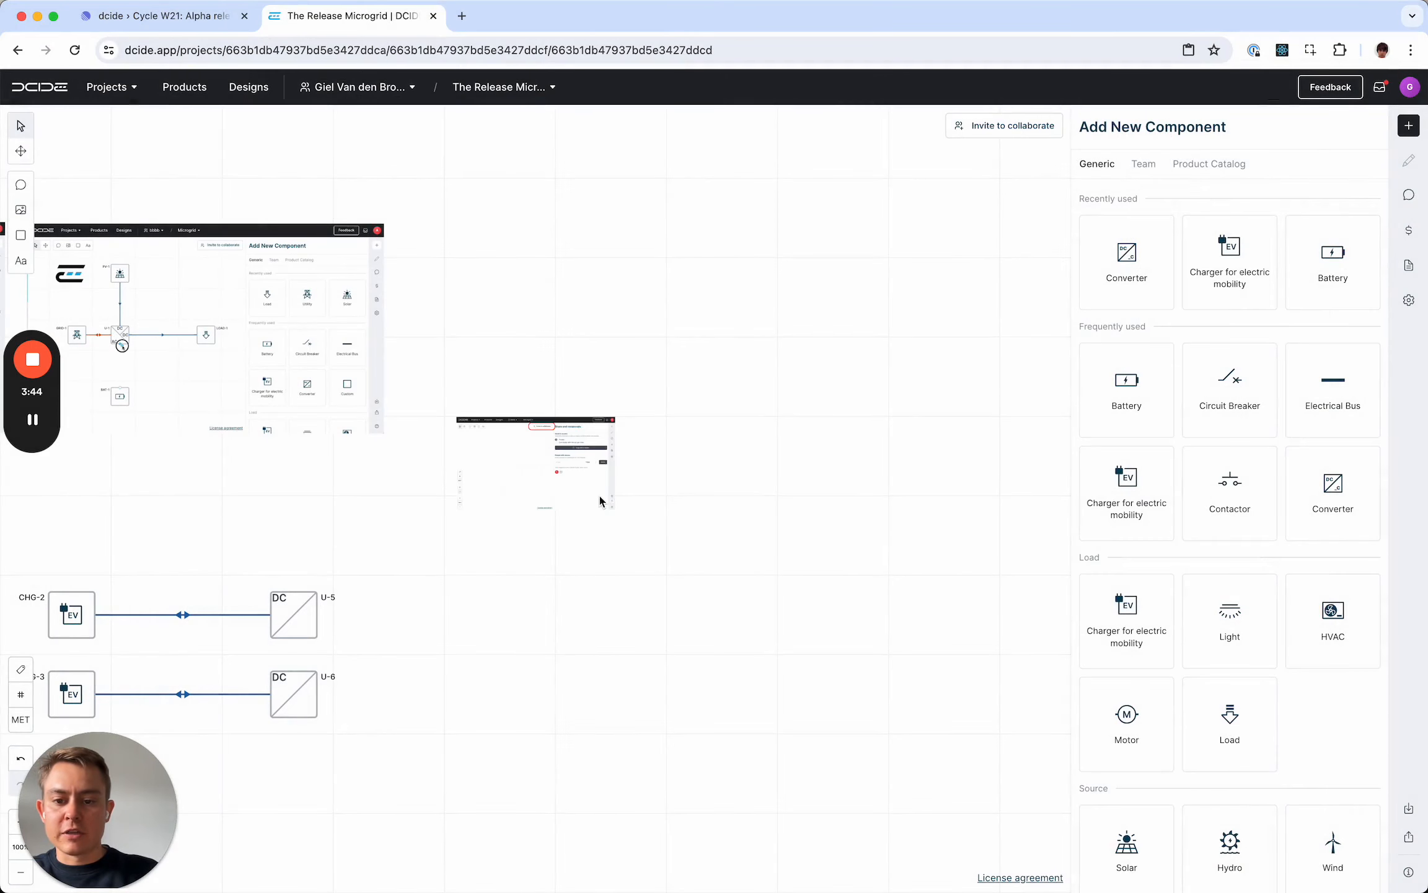
{"action": "left_click_drag", "start_coordinate": [577, 534], "coordinate": [529, 344]}
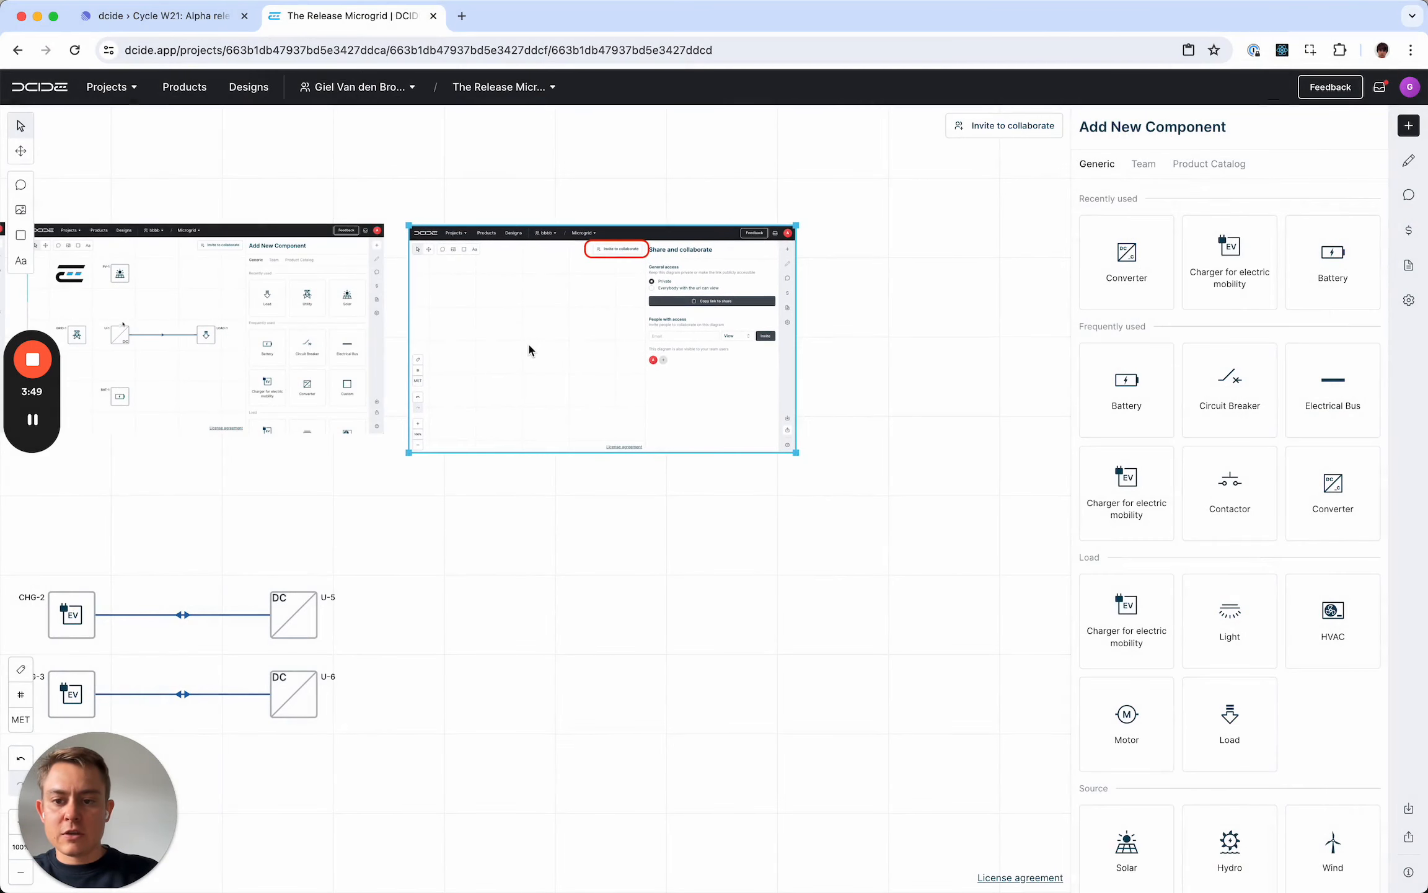
{"action": "left_click", "coordinate": [798, 456]}
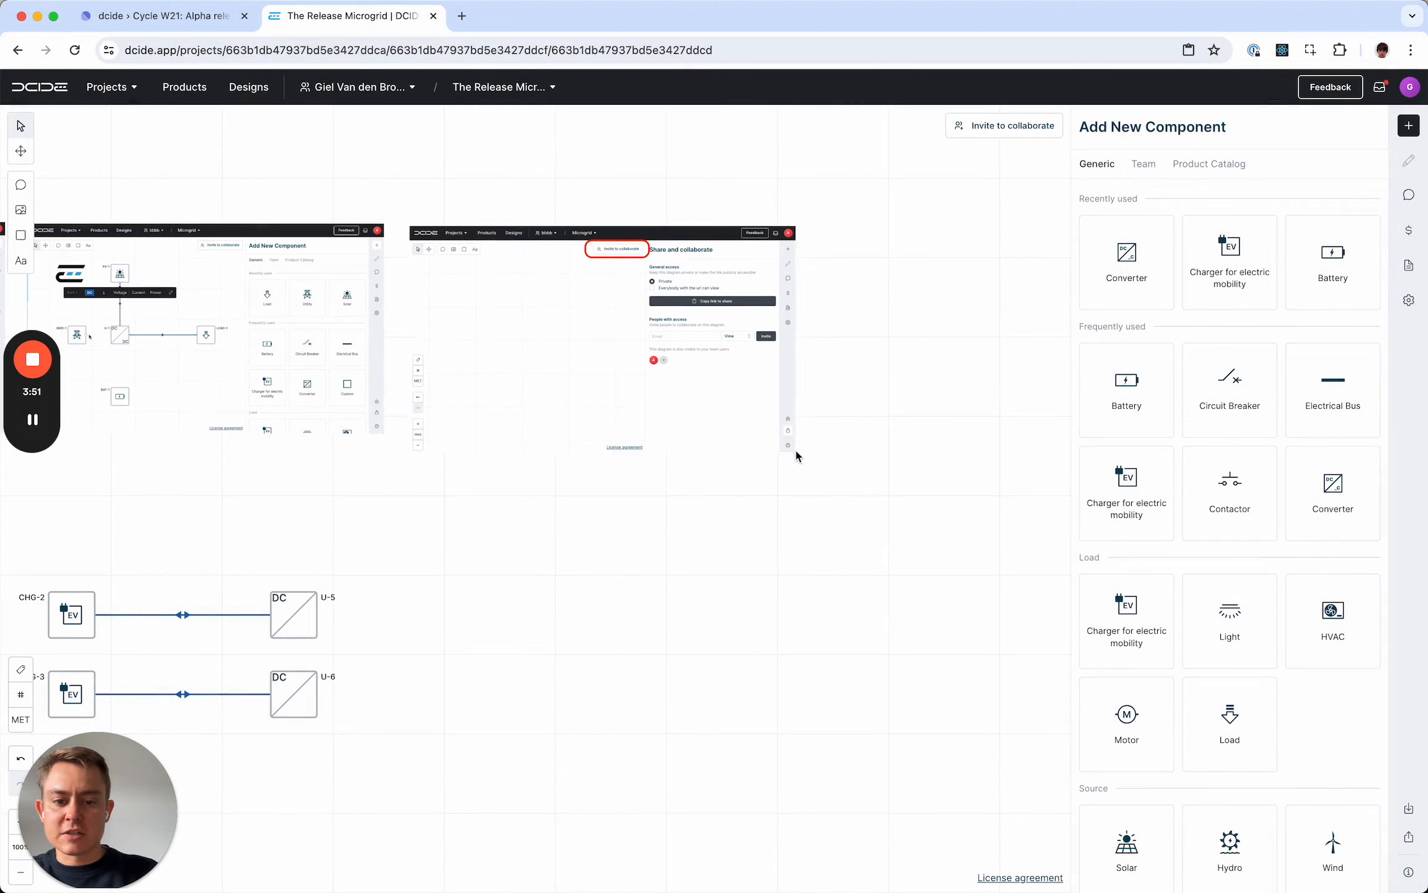
{"action": "left_click", "coordinate": [798, 456]}
{"action": "left_click_drag", "start_coordinate": [798, 456], "coordinate": [778, 437]}
{"action": "left_click", "coordinate": [781, 511]}
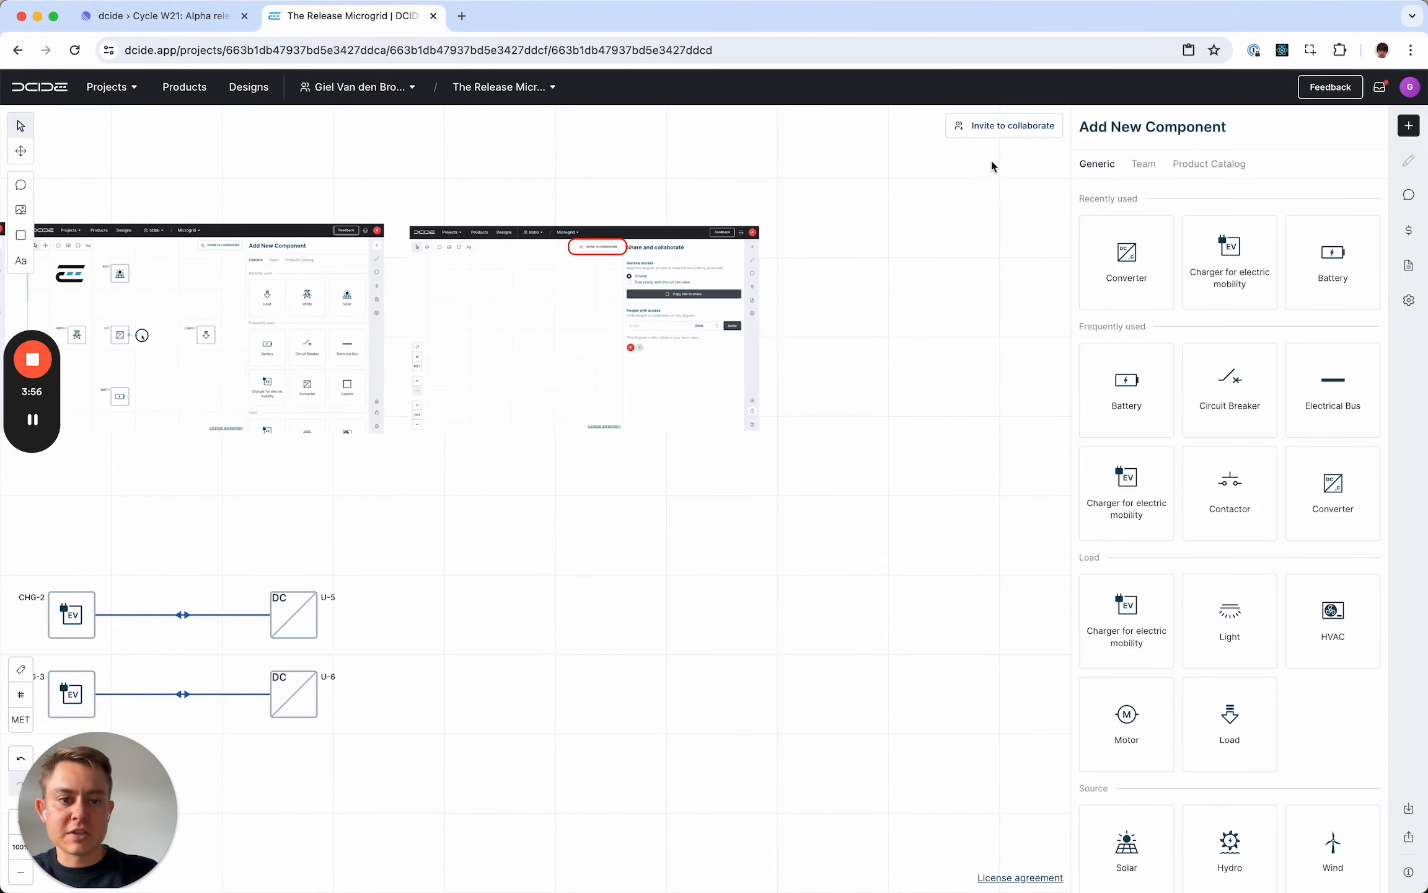
- Open the diagram's sharing settings and set general access to "Everybody with the url can view"
{"action": "left_click", "coordinate": [986, 130]}
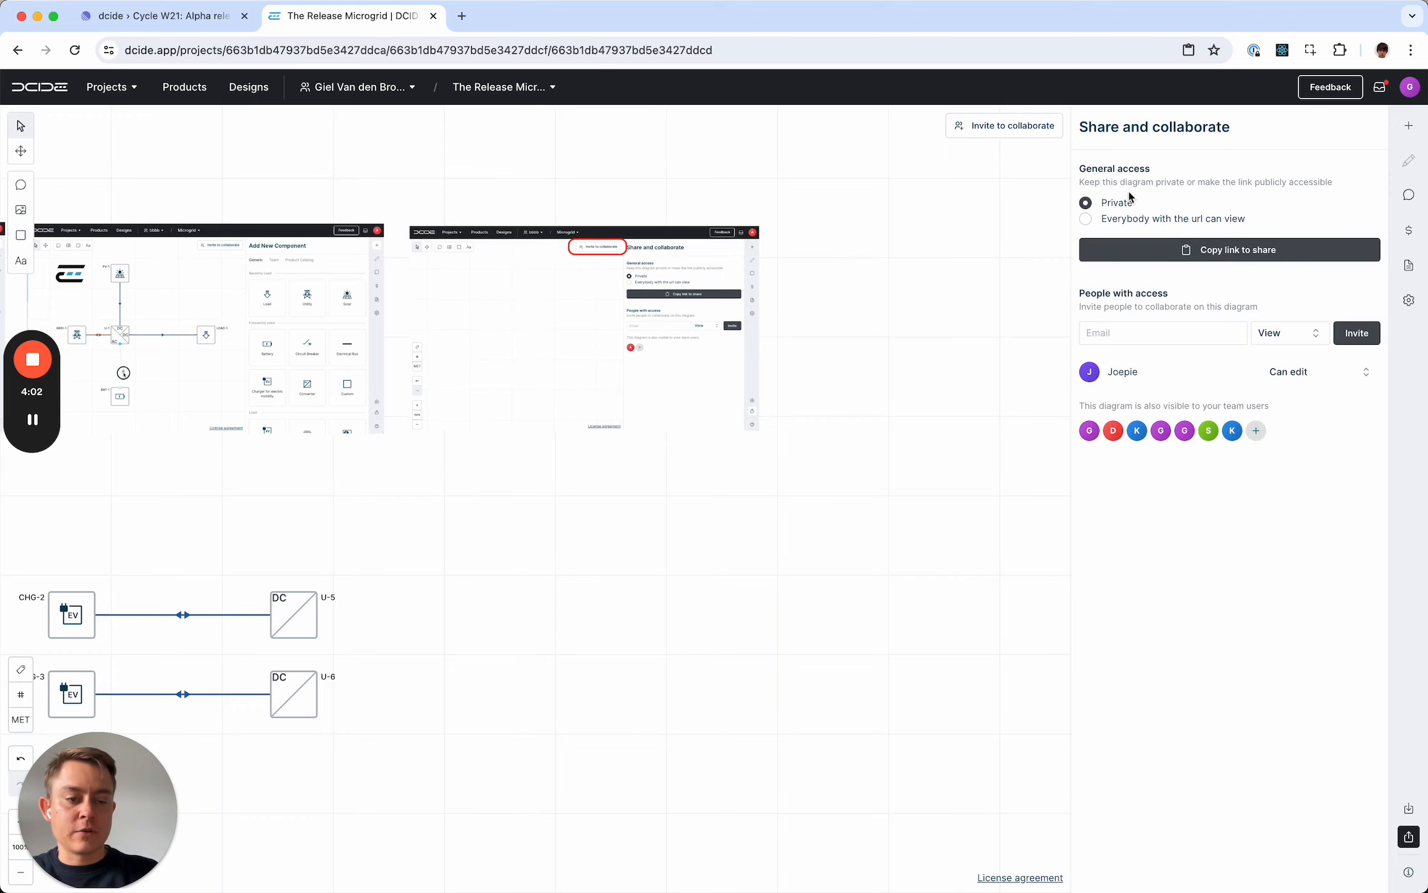
{"action": "left_click", "coordinate": [1152, 222]}
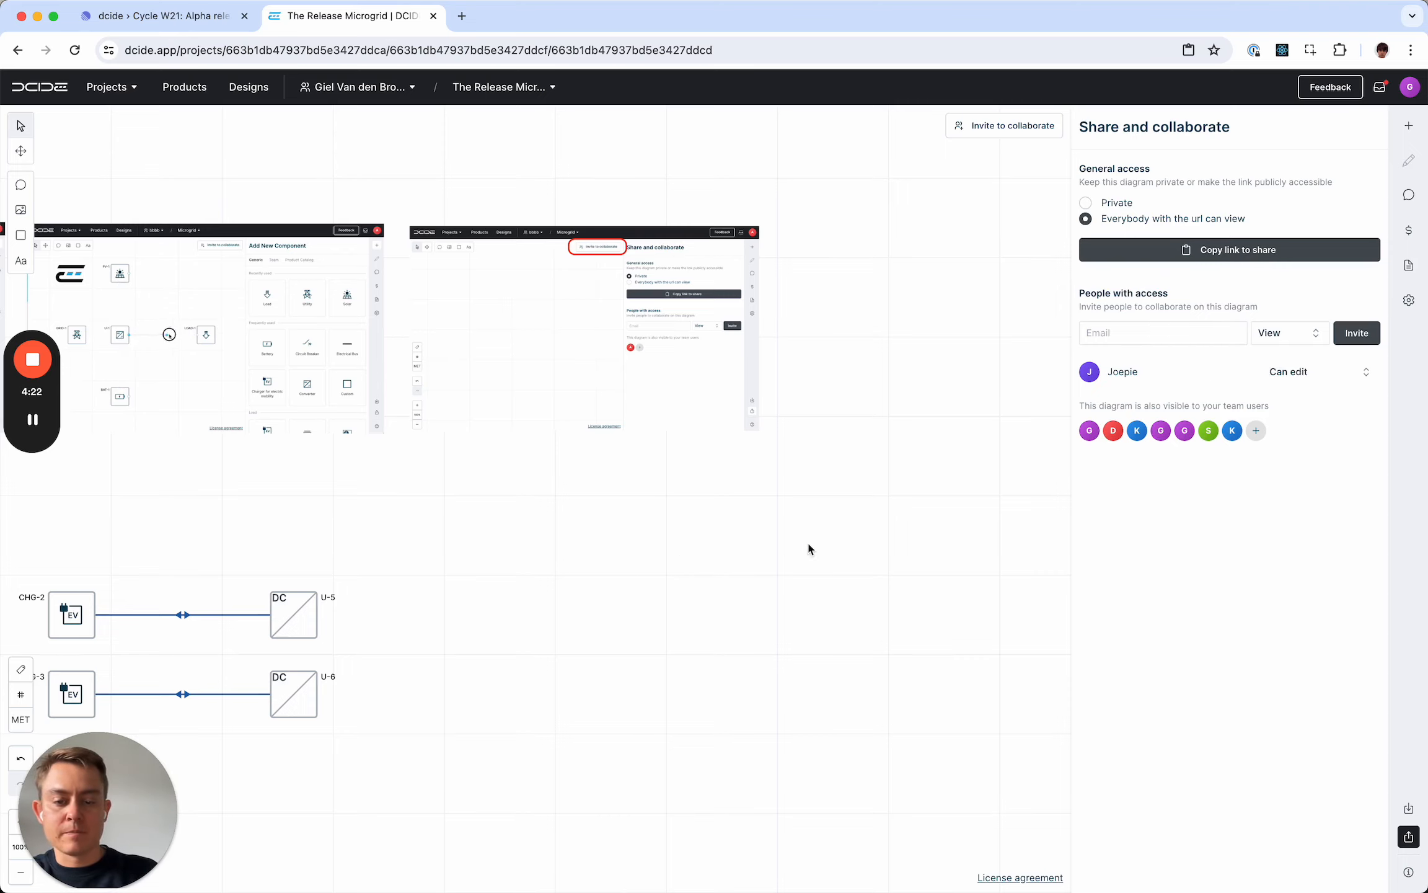
- Insert 5_right-click-context-menu.png, enlarge it and place it beside the share-and-collaborate image
{"action": "left_click_drag", "start_coordinate": [807, 541], "coordinate": [570, 533]}
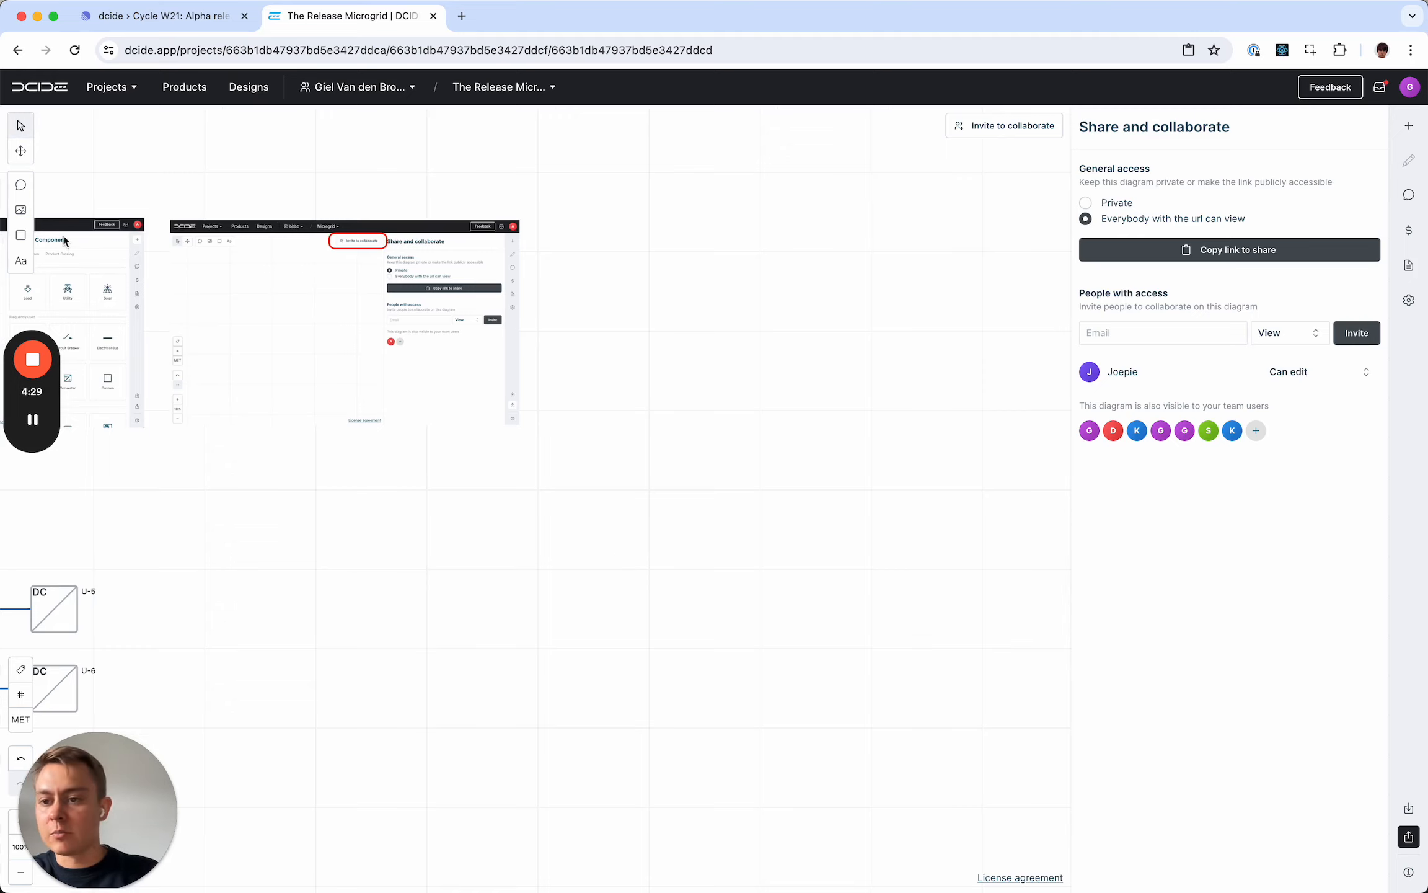
{"action": "left_click", "coordinate": [22, 211]}
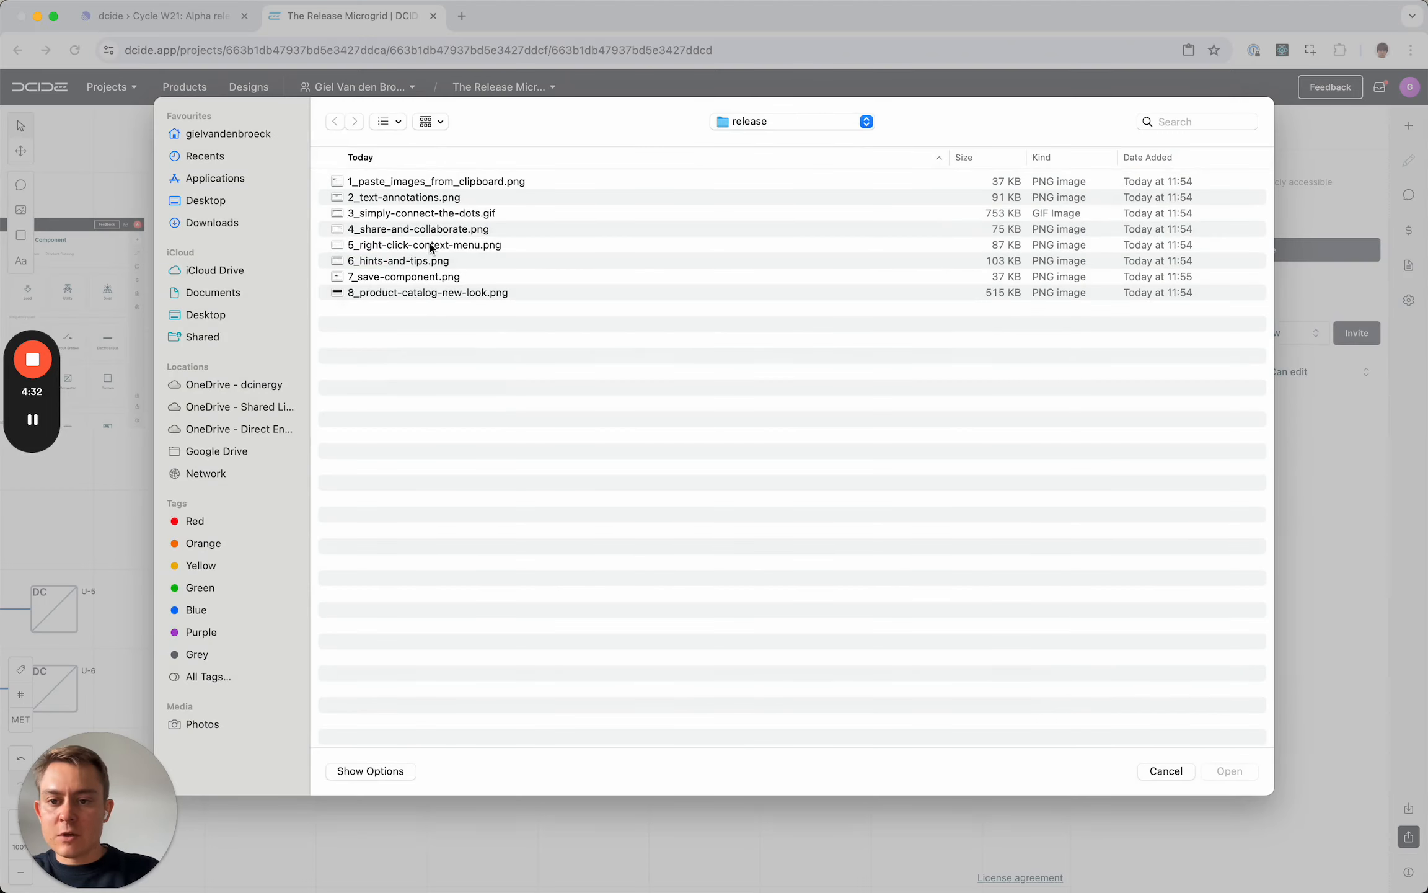
{"action": "double_click", "coordinate": [430, 229]}
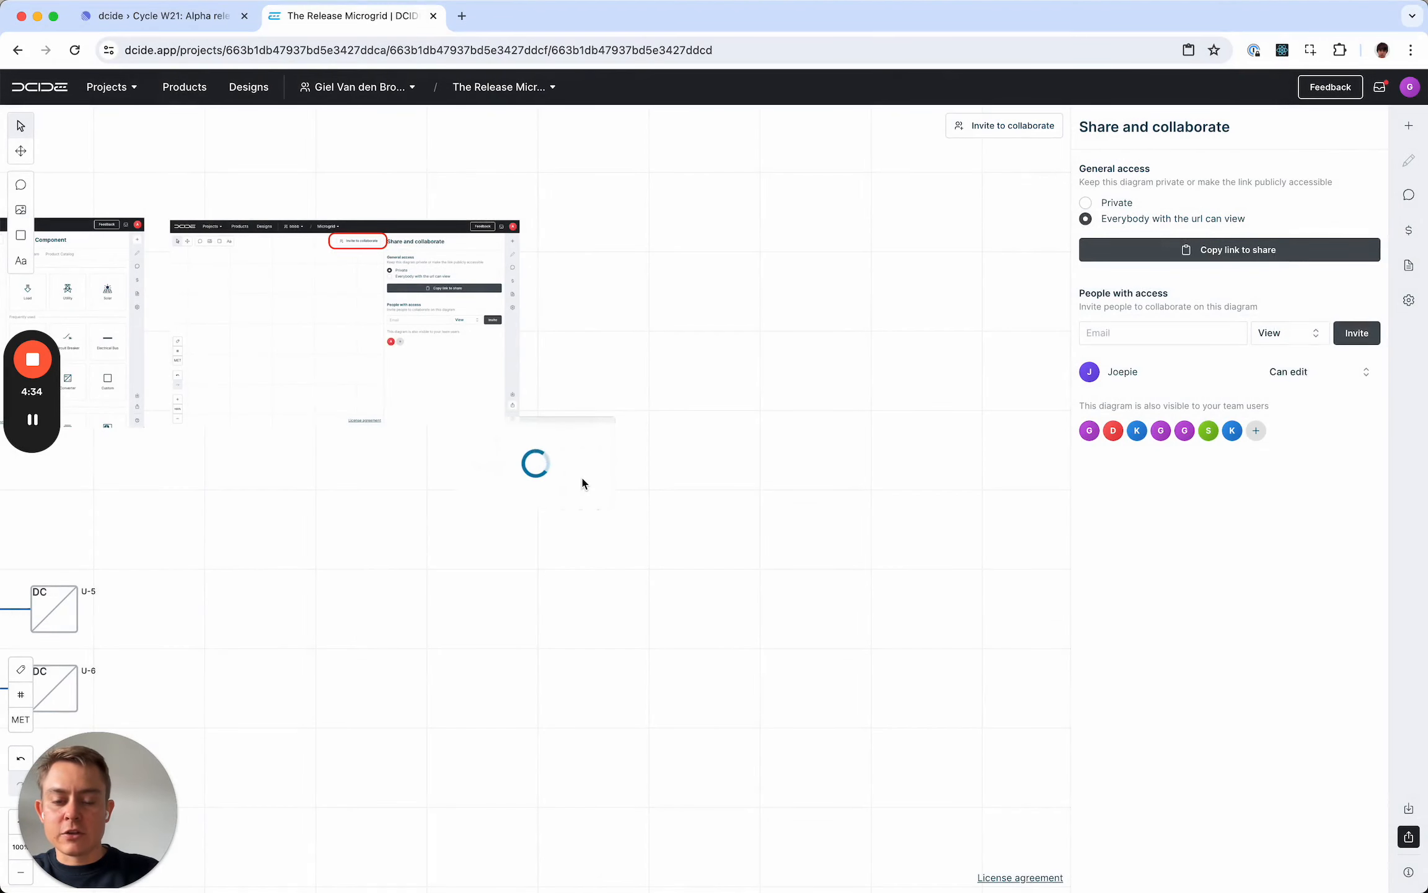
{"action": "left_click", "coordinate": [579, 479]}
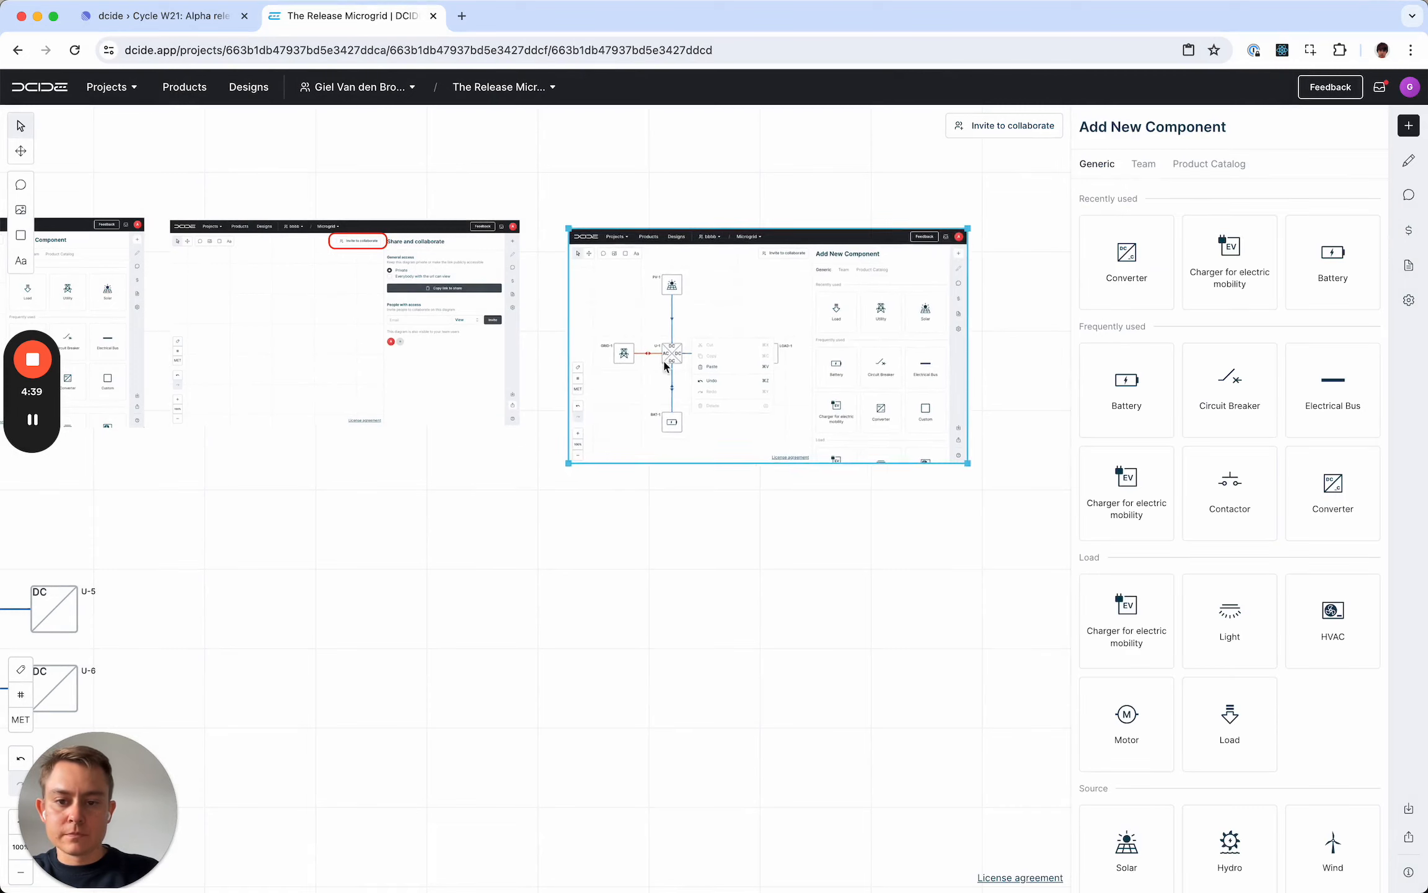
{"action": "left_click_drag", "start_coordinate": [665, 359], "coordinate": [643, 355]}
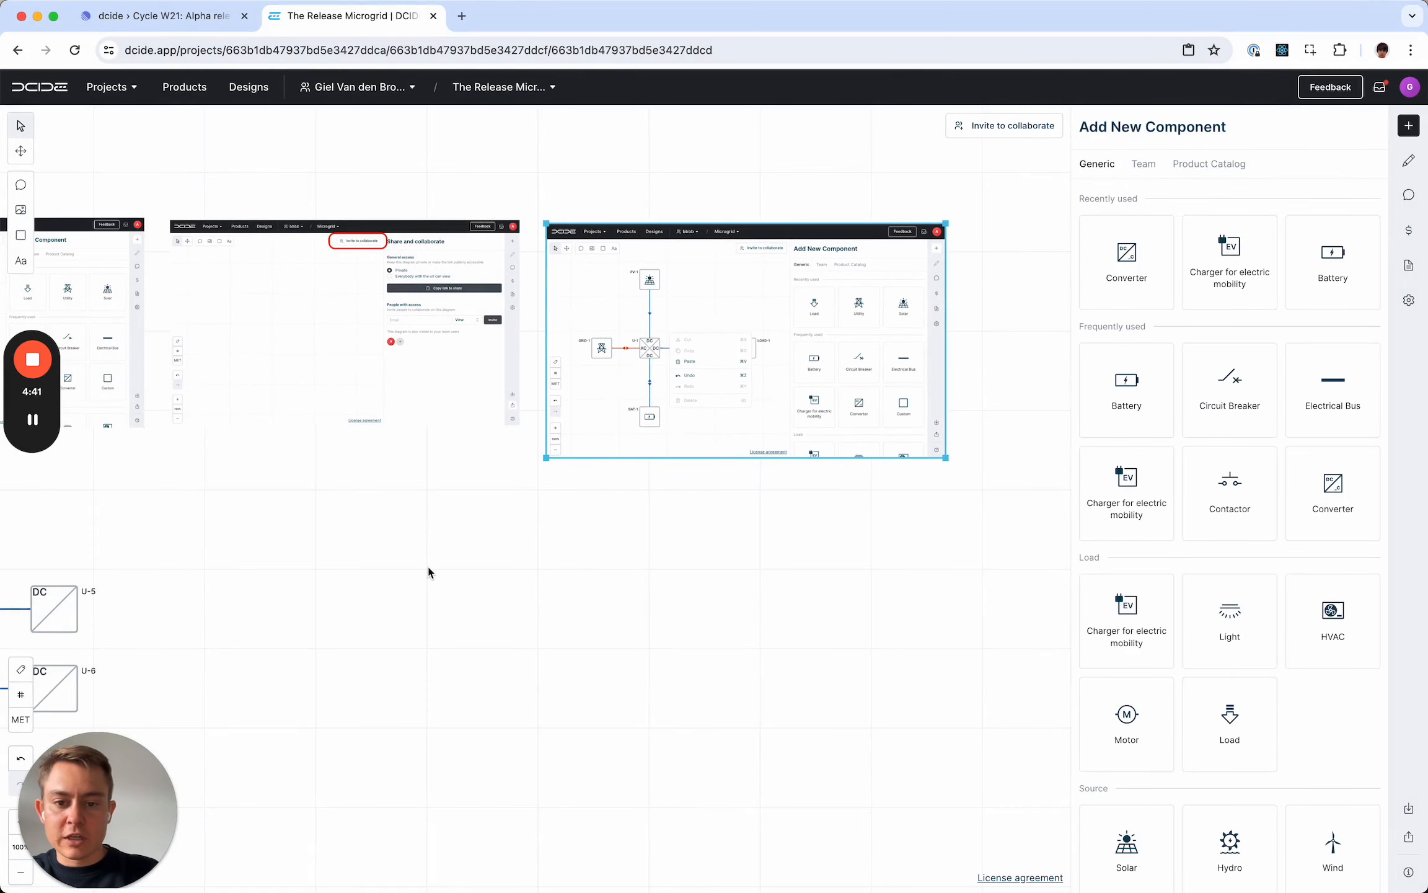
- Show the context menu of converter U-5 in the upper charger pair, and dismiss it without choosing a command
{"action": "left_click_drag", "start_coordinate": [427, 564], "coordinate": [517, 568]}
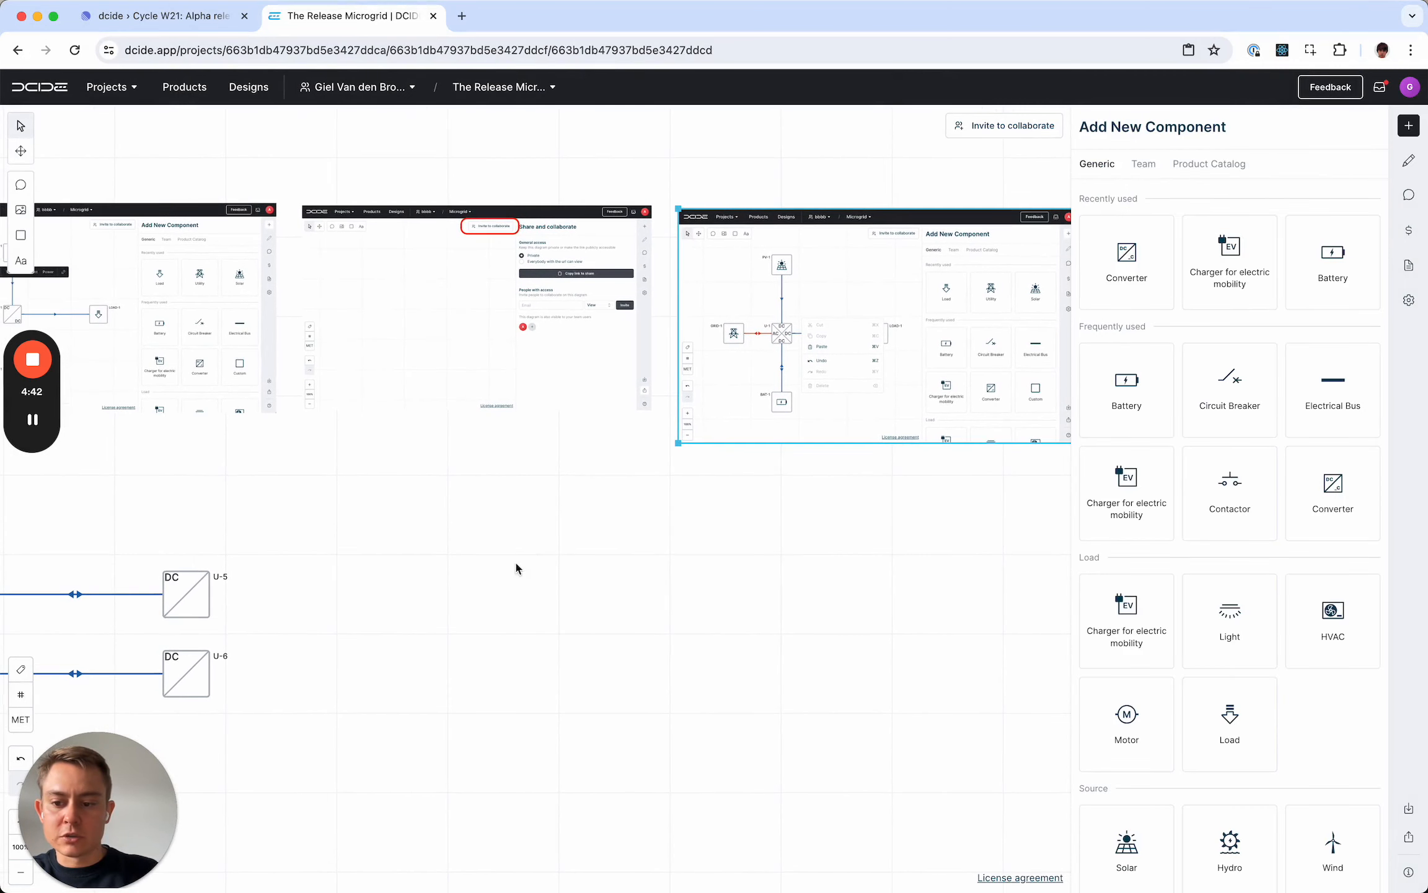
{"action": "left_click", "coordinate": [186, 598]}
{"action": "right_click", "coordinate": [186, 597]}
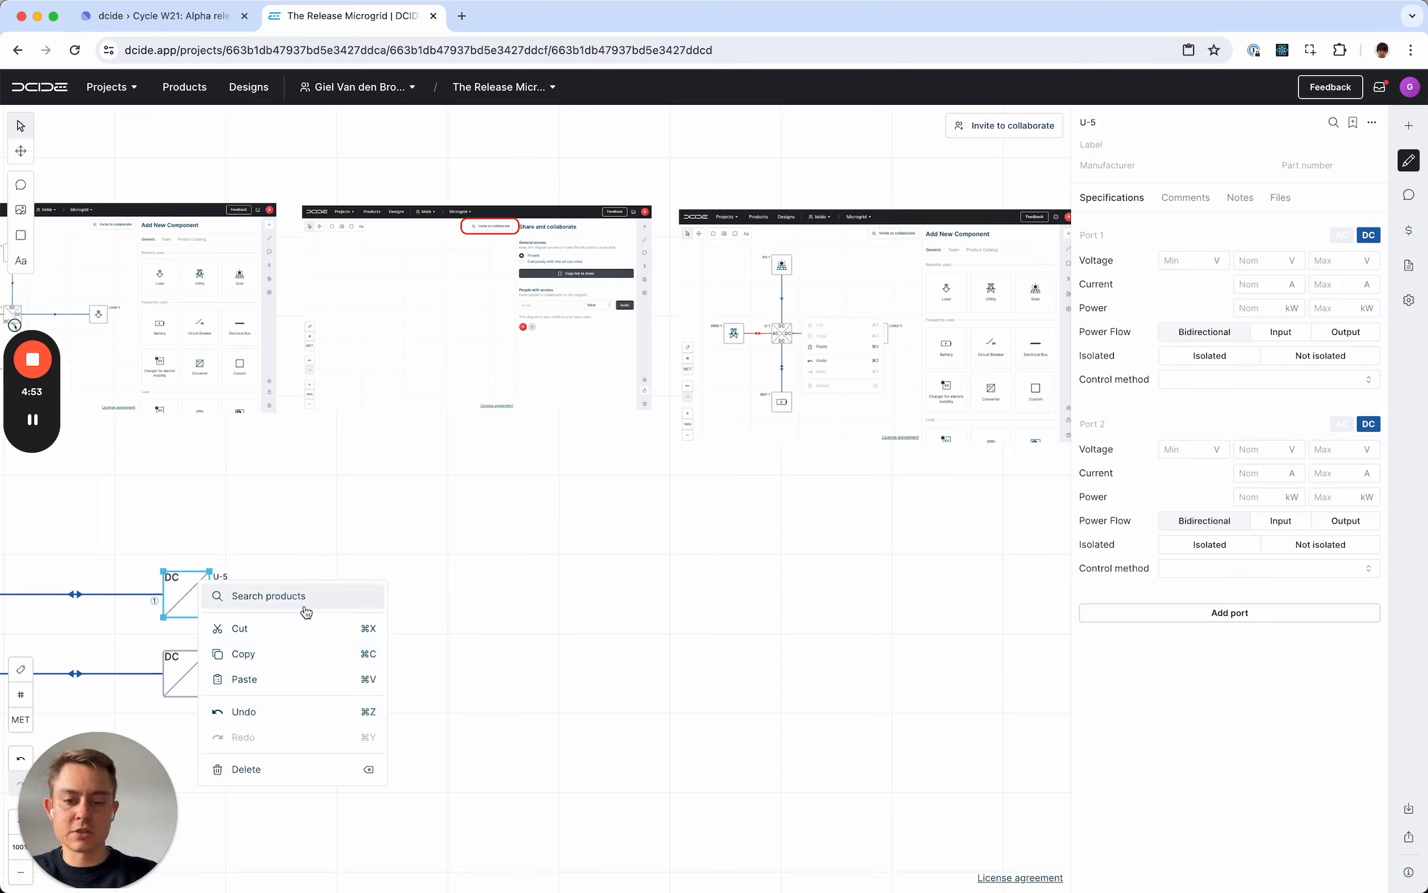
{"action": "left_click", "coordinate": [492, 510]}
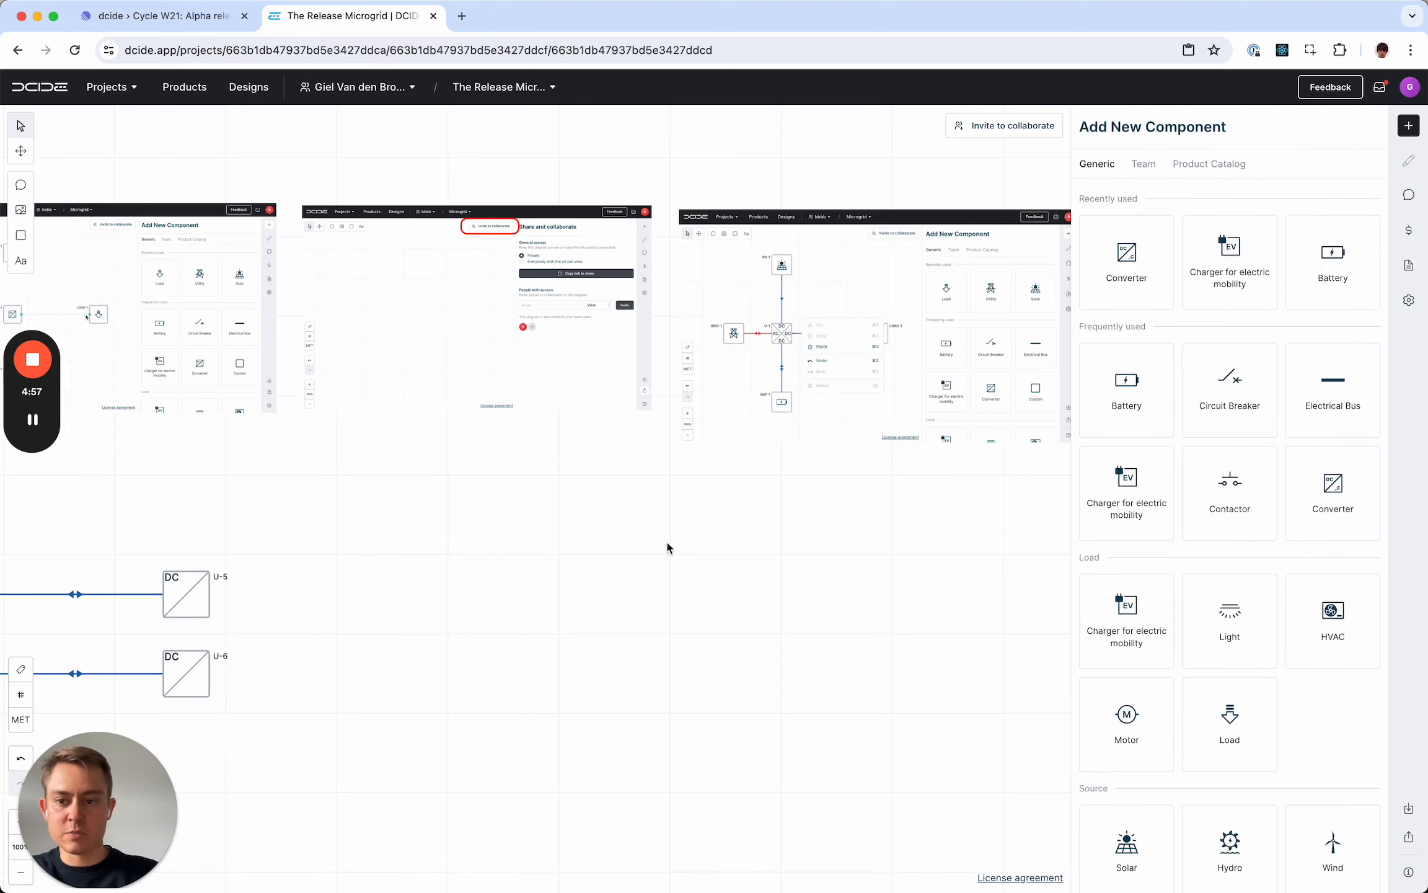
- Insert 6_hints-and-tips.png beside the context menu image, enlarged to the same size, and show the essential tips
{"action": "left_click_drag", "start_coordinate": [772, 514], "coordinate": [217, 509]}
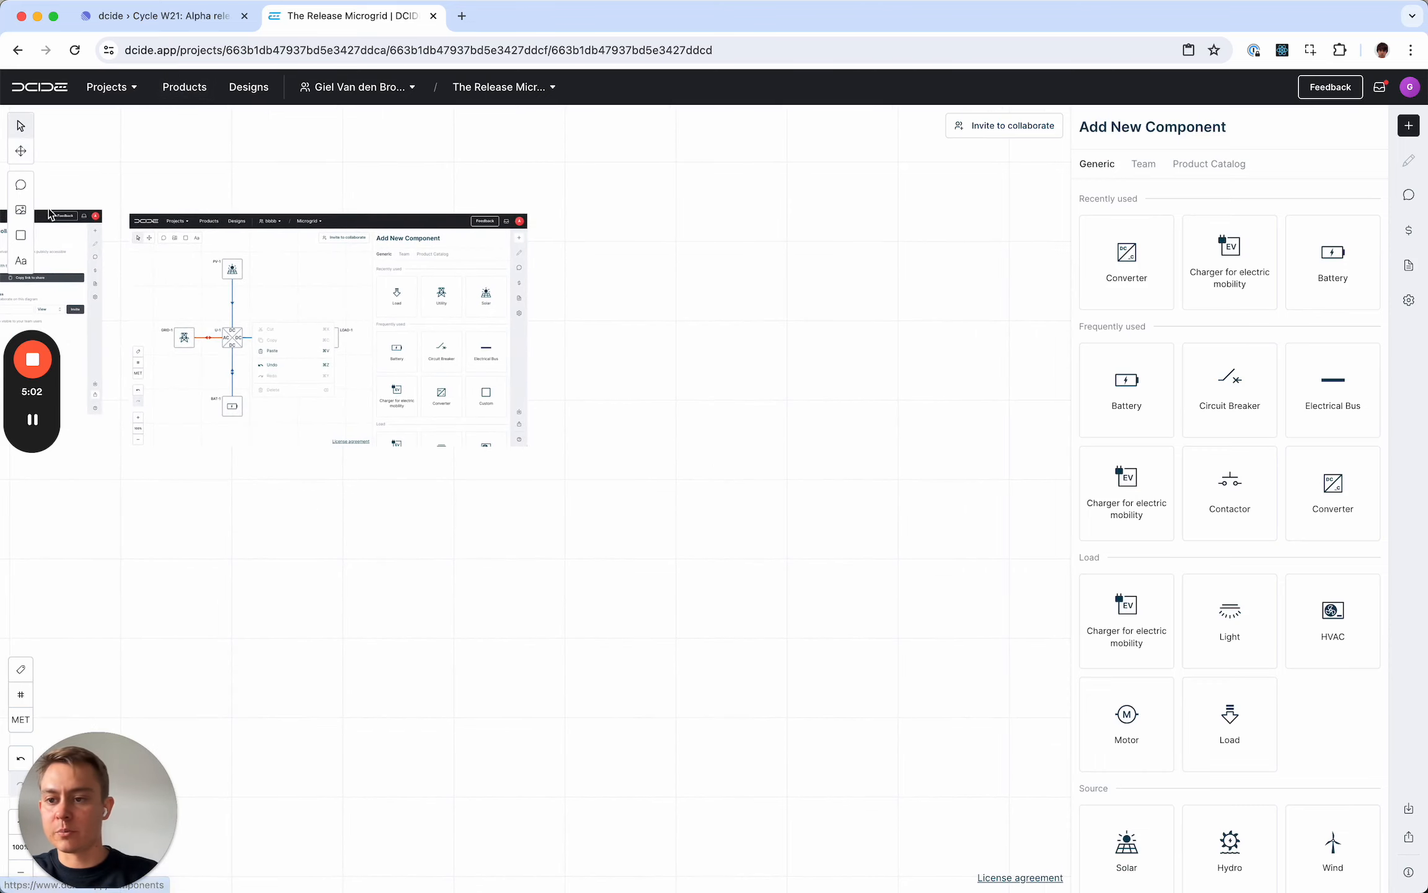
{"action": "left_click", "coordinate": [21, 210]}
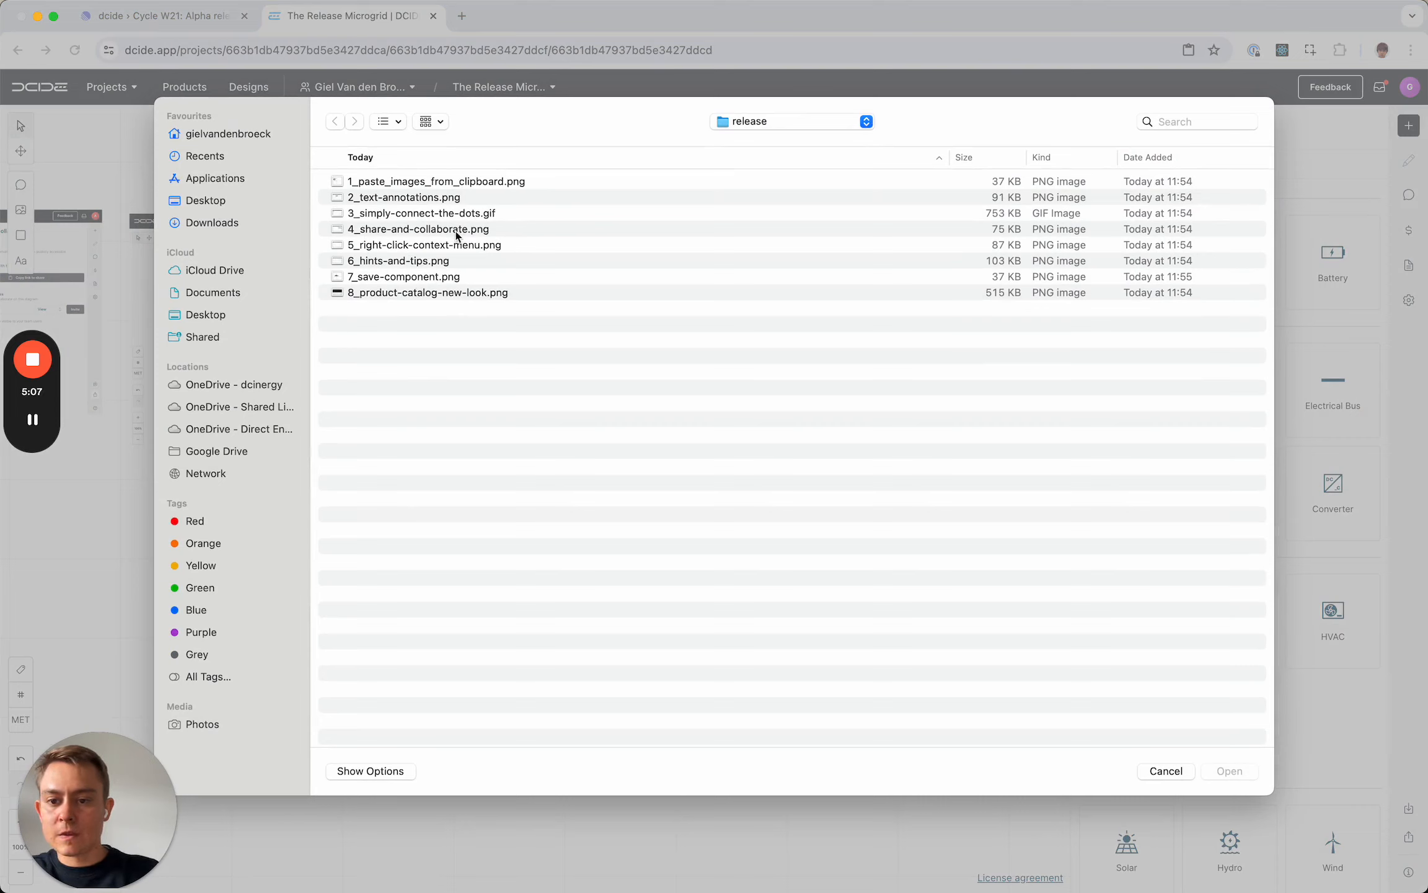
{"action": "double_click", "coordinate": [448, 265]}
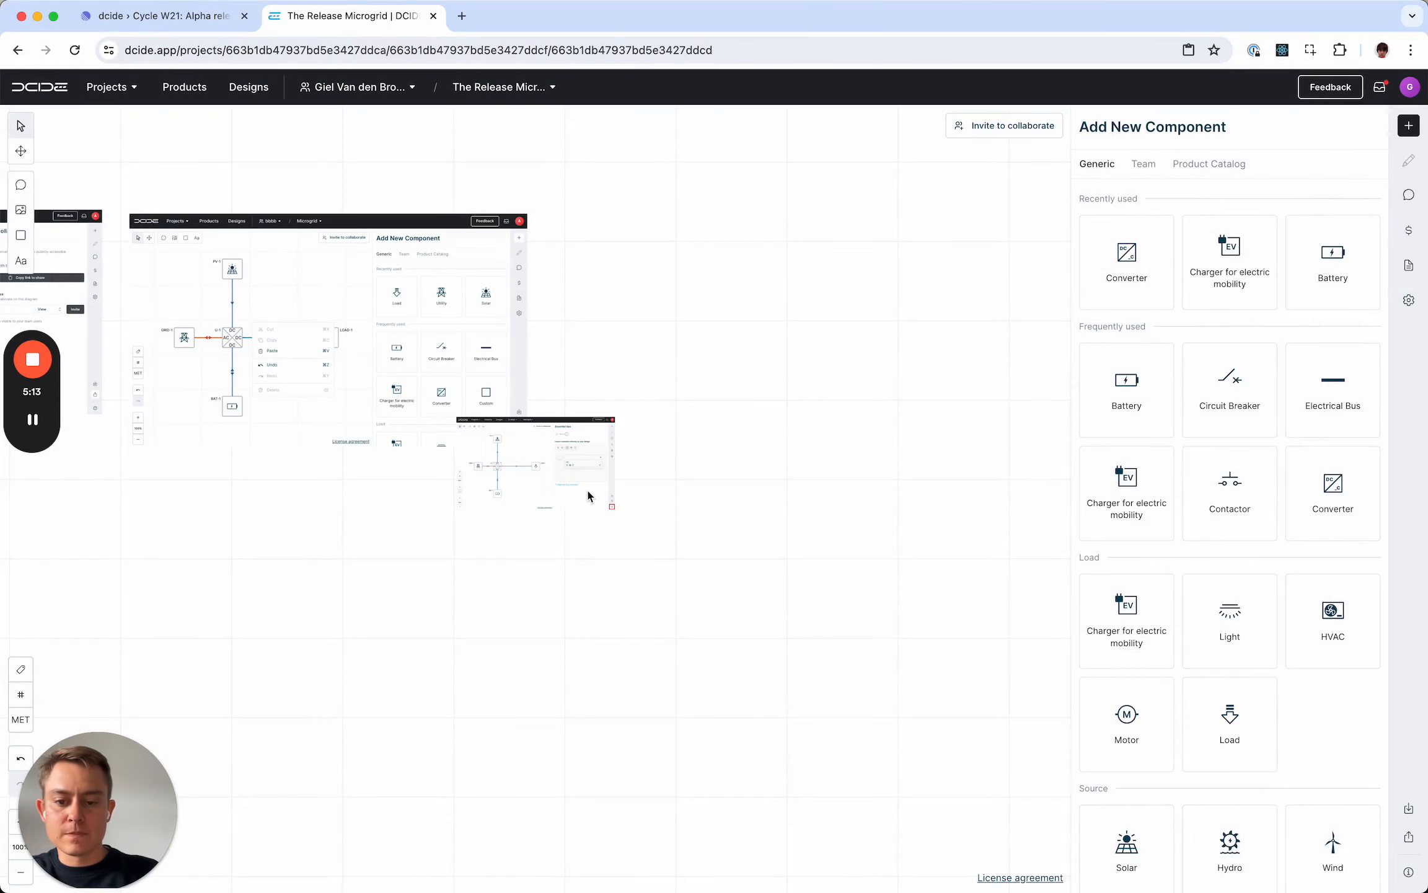
{"action": "left_click", "coordinate": [614, 503]}
{"action": "left_click_drag", "start_coordinate": [615, 508], "coordinate": [845, 611]}
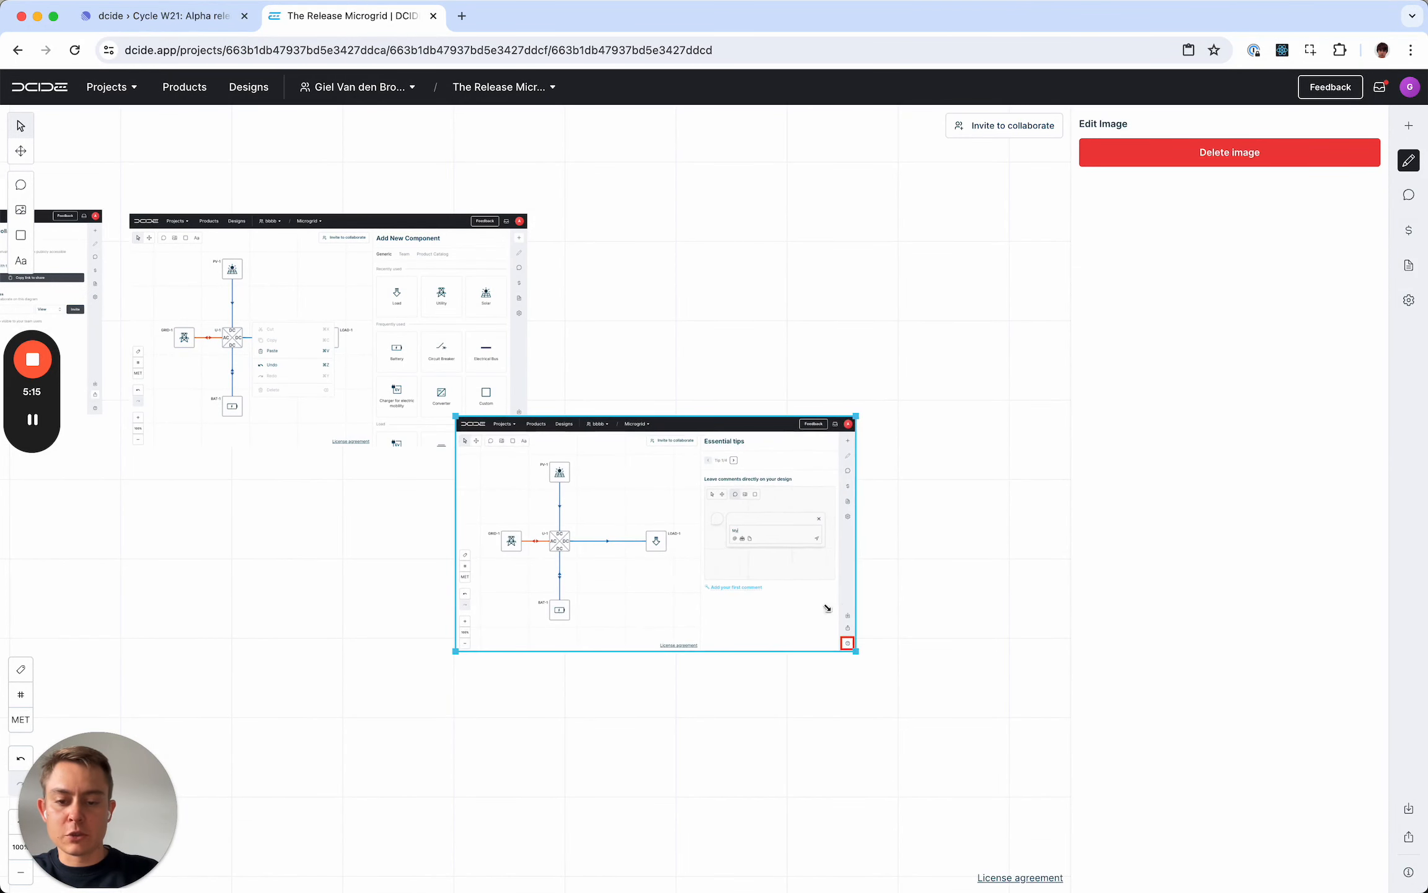
{"action": "left_click_drag", "start_coordinate": [684, 589], "coordinate": [773, 388]}
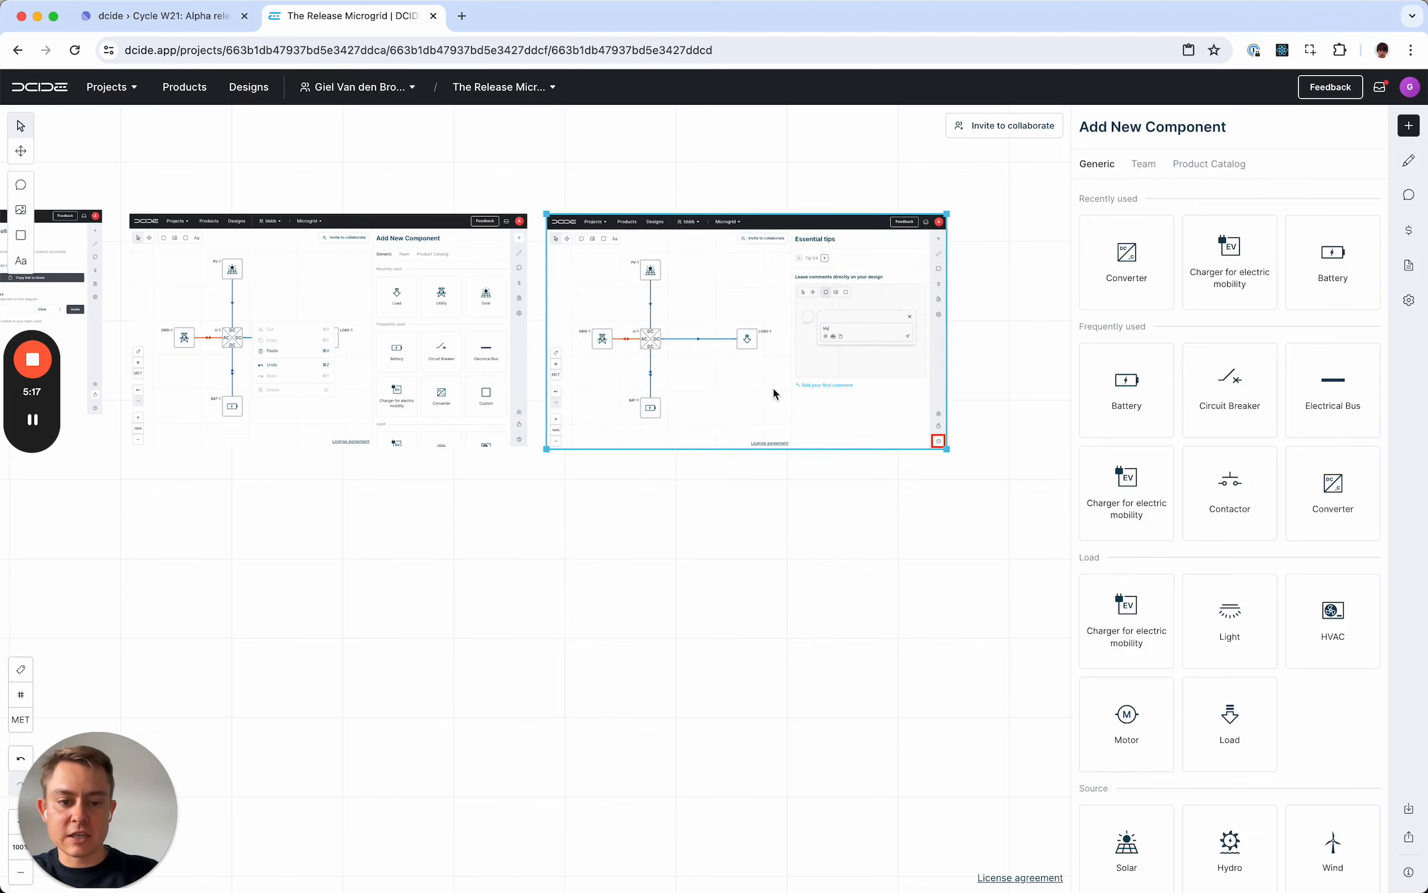
{"action": "left_click", "coordinate": [825, 594]}
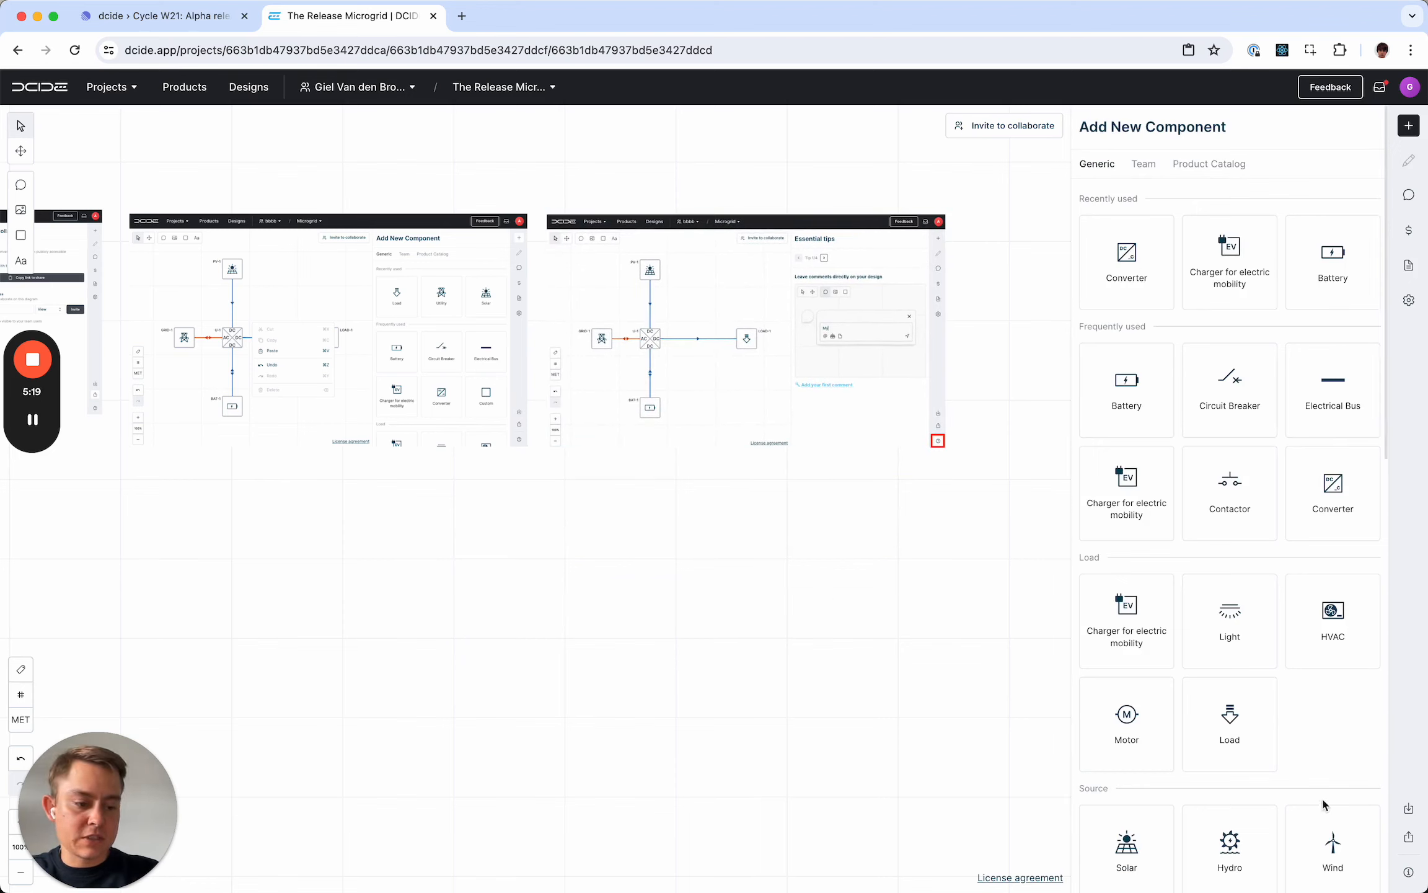
{"action": "left_click", "coordinate": [1409, 872]}
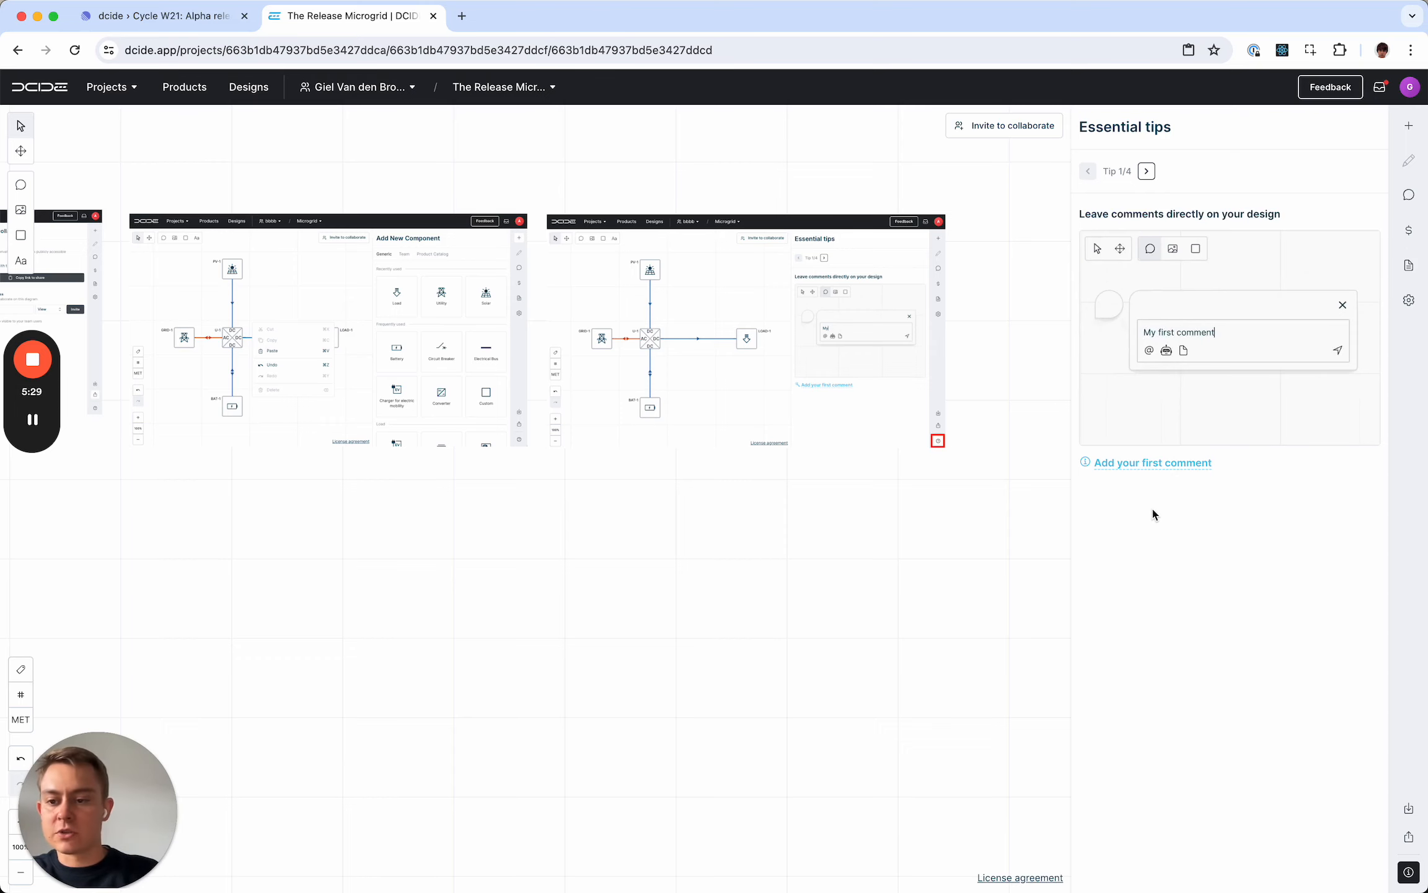
- Insert 7_save-component.png and place it beside the hints-and-tips image, enlarged to a similar width
{"action": "left_click", "coordinate": [21, 209]}
{"action": "double_click", "coordinate": [460, 280]}
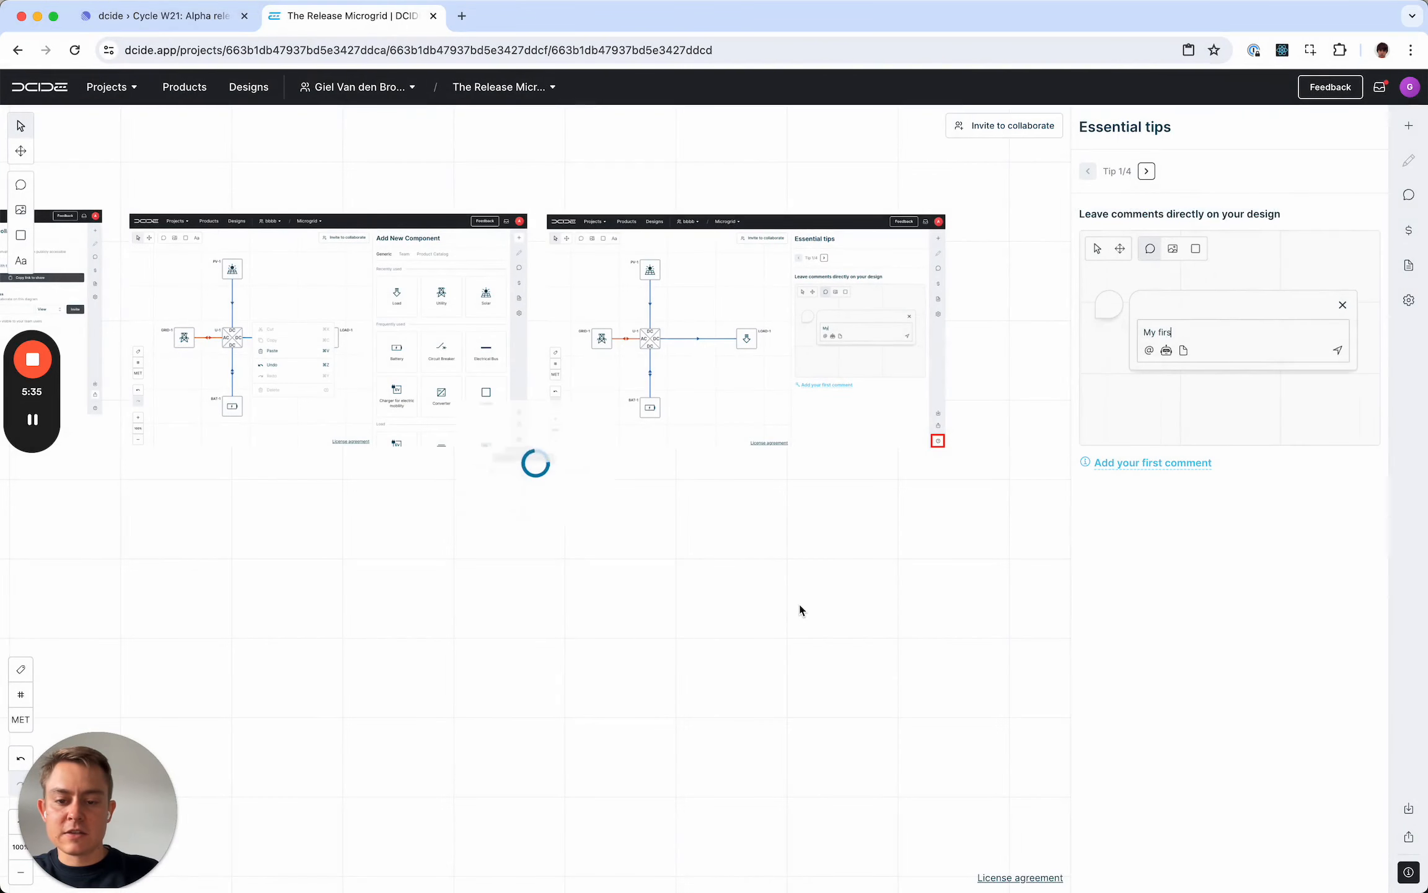
{"action": "key", "text": "space"}
{"action": "left_click_drag", "start_coordinate": [775, 602], "coordinate": [525, 589]}
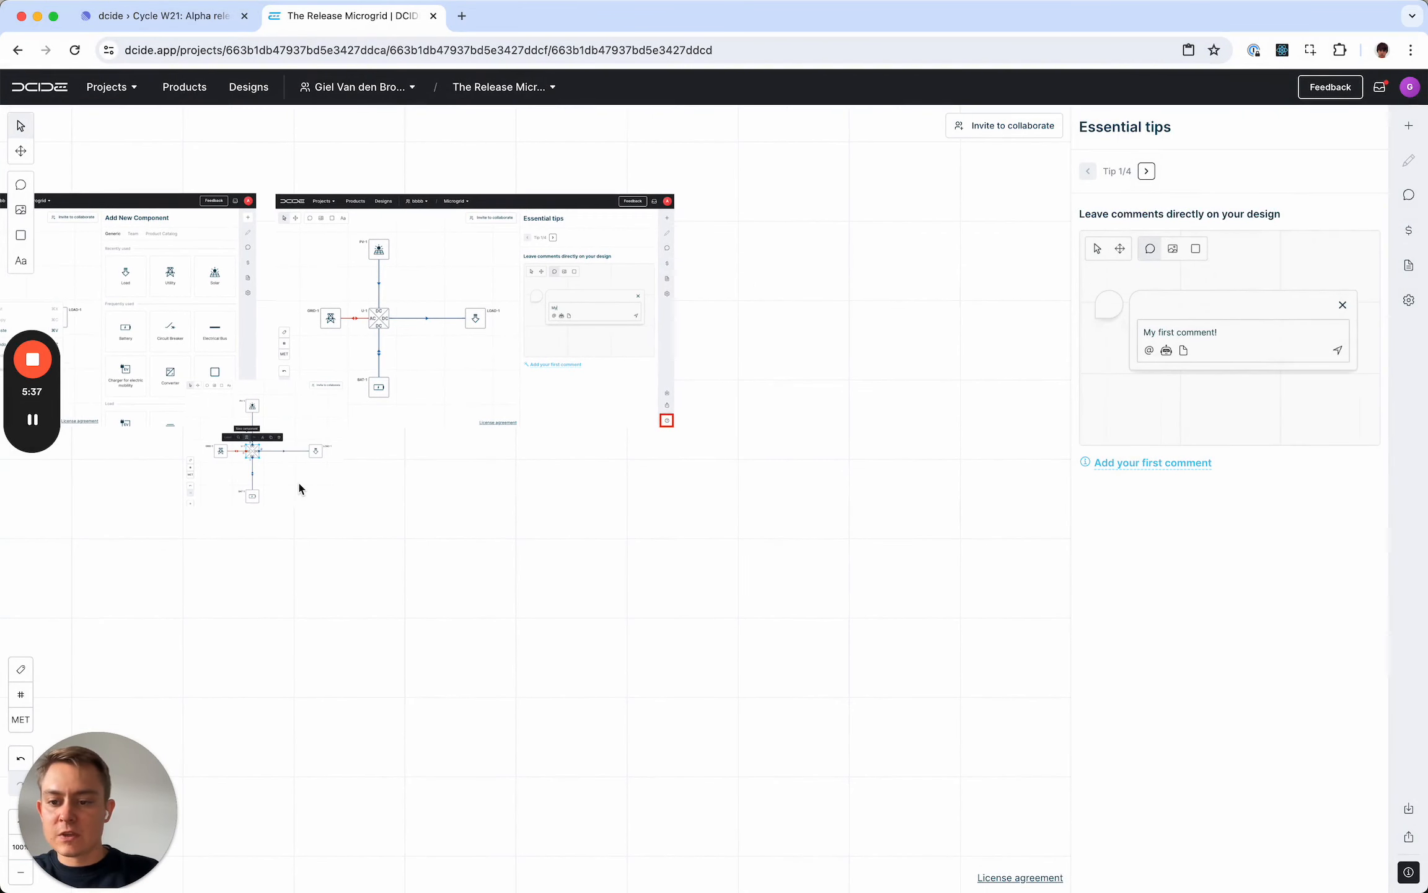
{"action": "left_click_drag", "start_coordinate": [294, 483], "coordinate": [789, 288]}
{"action": "key", "text": "space"}
{"action": "left_click_drag", "start_coordinate": [827, 411], "coordinate": [579, 422]}
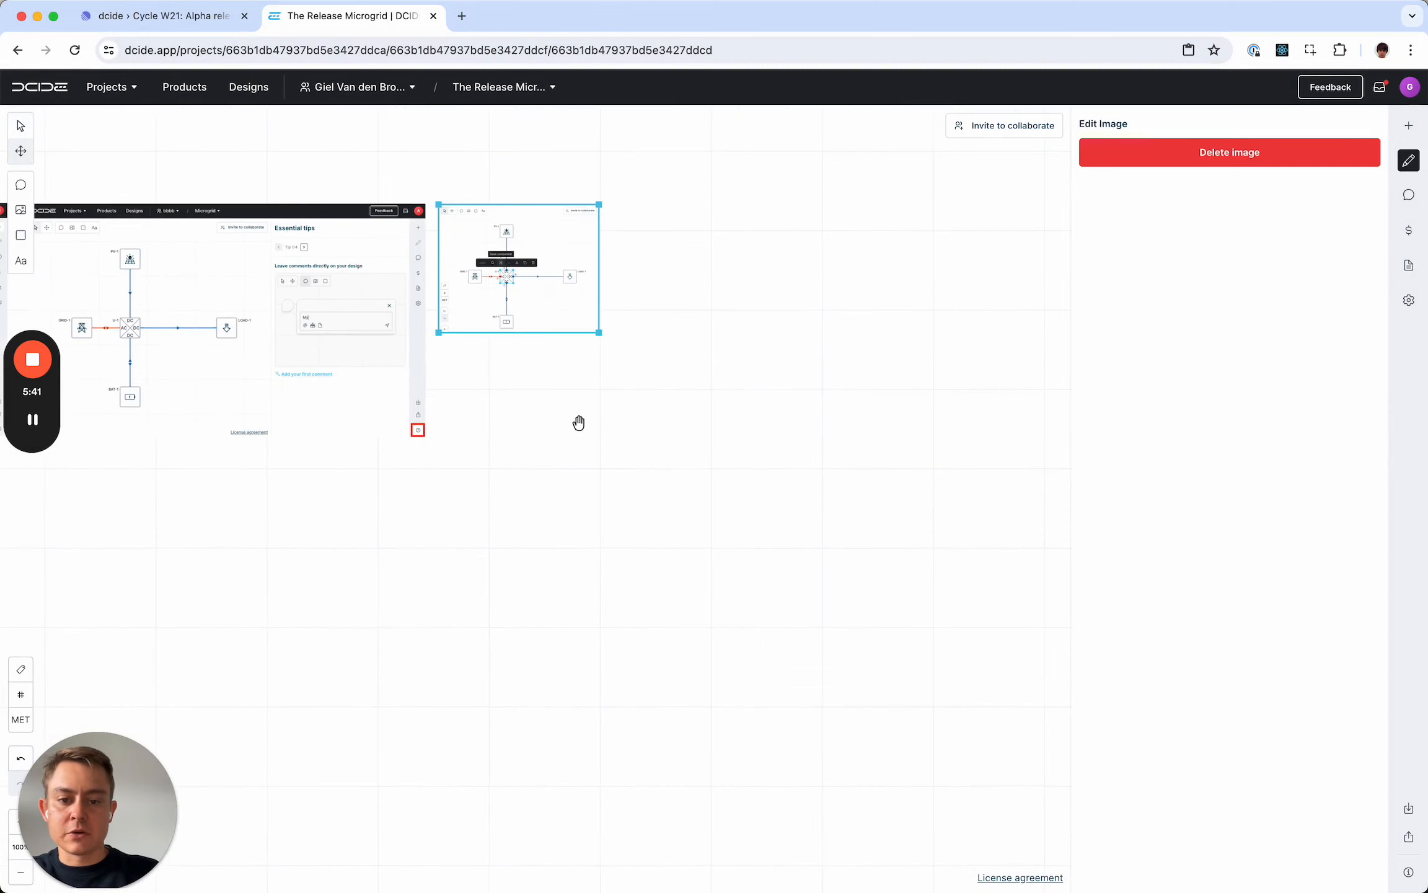
{"action": "left_click_drag", "start_coordinate": [603, 338], "coordinate": [807, 465]}
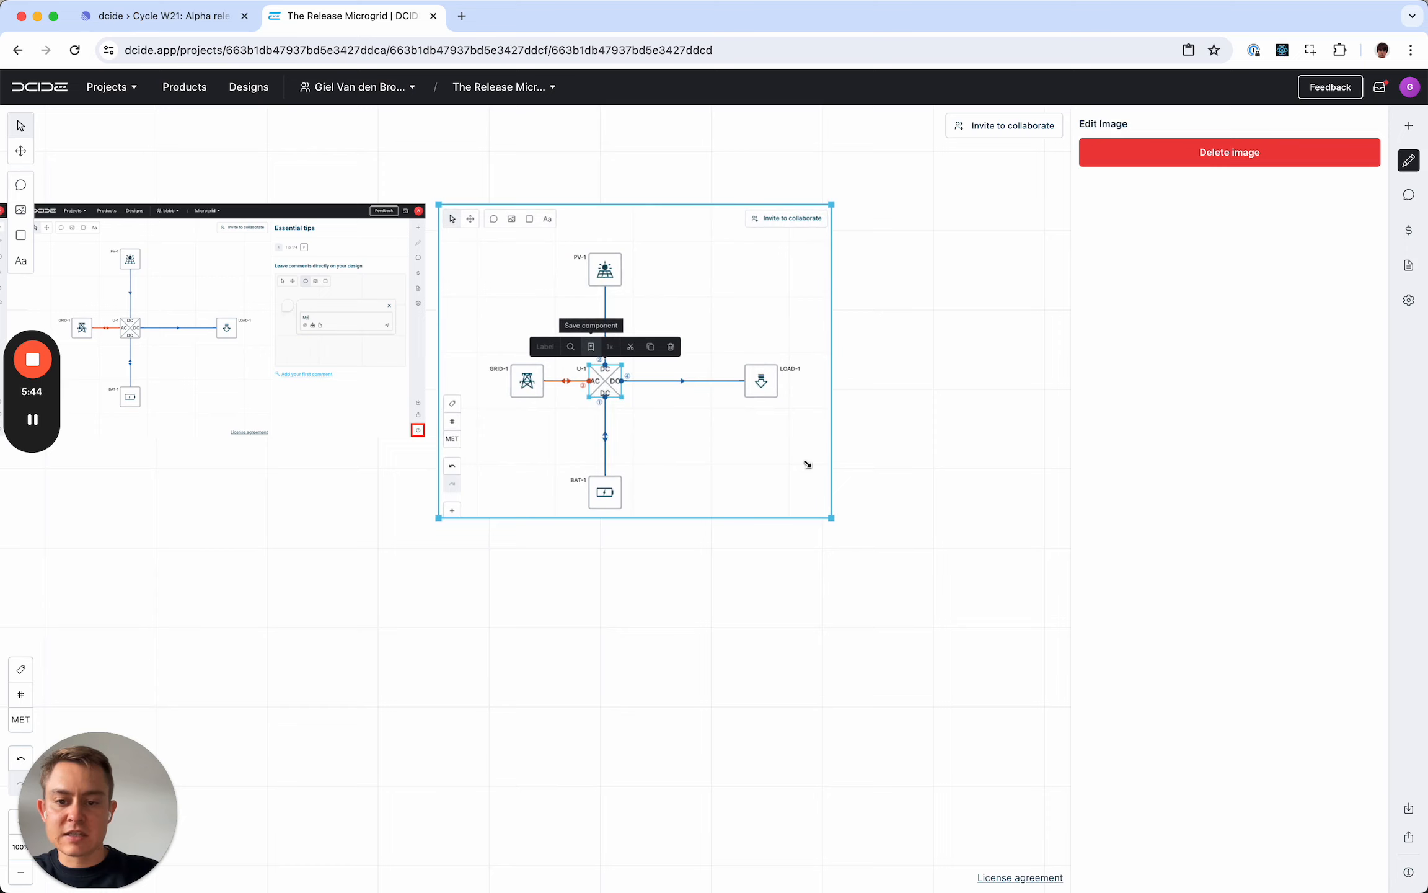
{"action": "left_click", "coordinate": [582, 623]}
- Set the Port 1 voltage of charger CHG-1 in the generated microgrid to the 700 V preset (640 V minimum, 760 V maximum)
{"action": "key", "text": "space"}
{"action": "left_click_drag", "start_coordinate": [396, 571], "coordinate": [948, 585]}
{"action": "key", "text": "space"}
{"action": "left_click_drag", "start_coordinate": [373, 598], "coordinate": [854, 532]}
{"action": "key", "text": "space"}
{"action": "left_click_drag", "start_coordinate": [409, 567], "coordinate": [842, 561]}
{"action": "left_click_drag", "start_coordinate": [465, 650], "coordinate": [851, 628]}
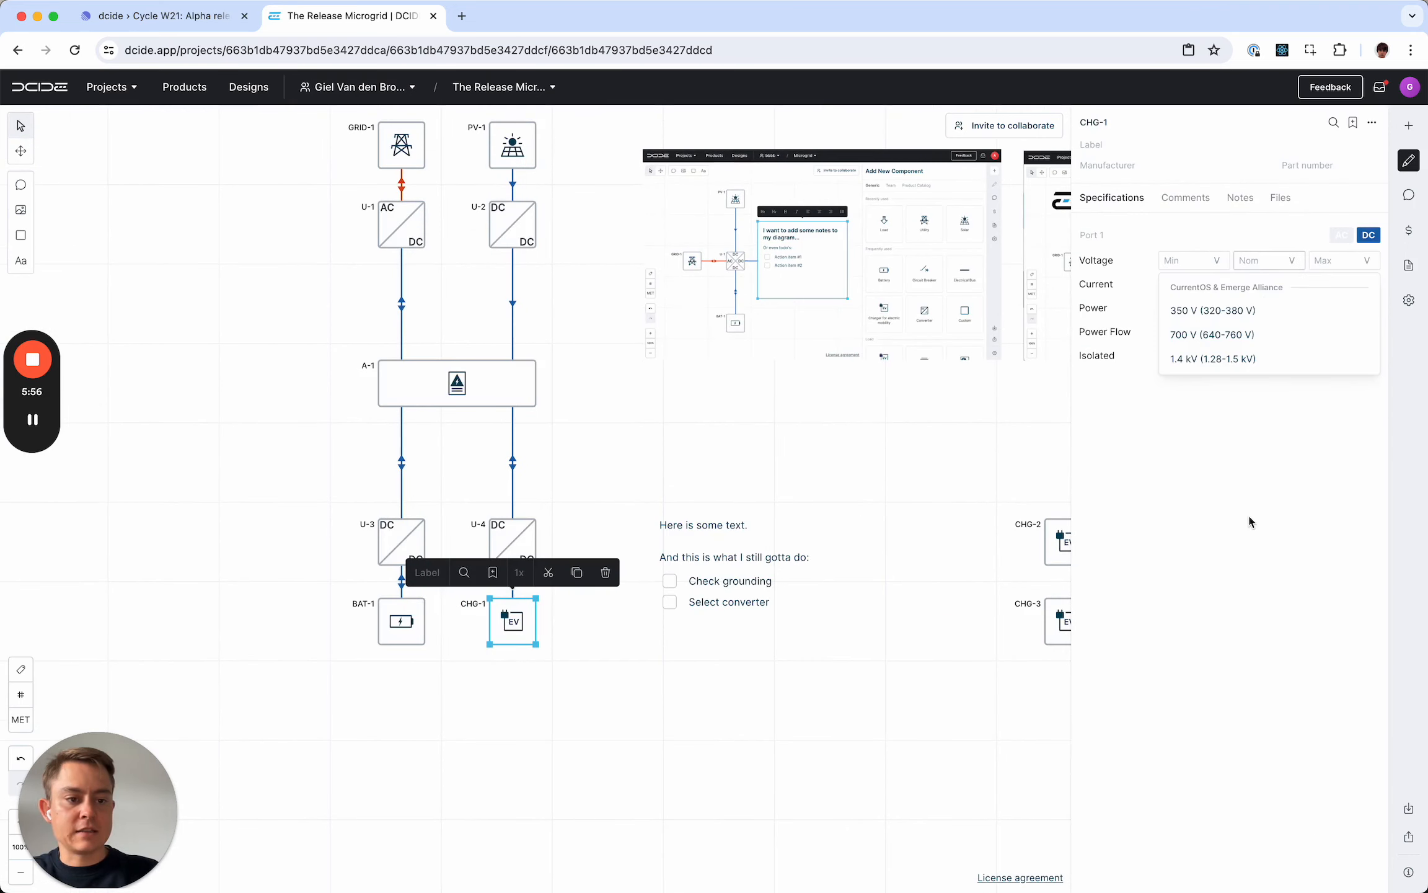
{"action": "left_click", "coordinate": [1229, 334]}
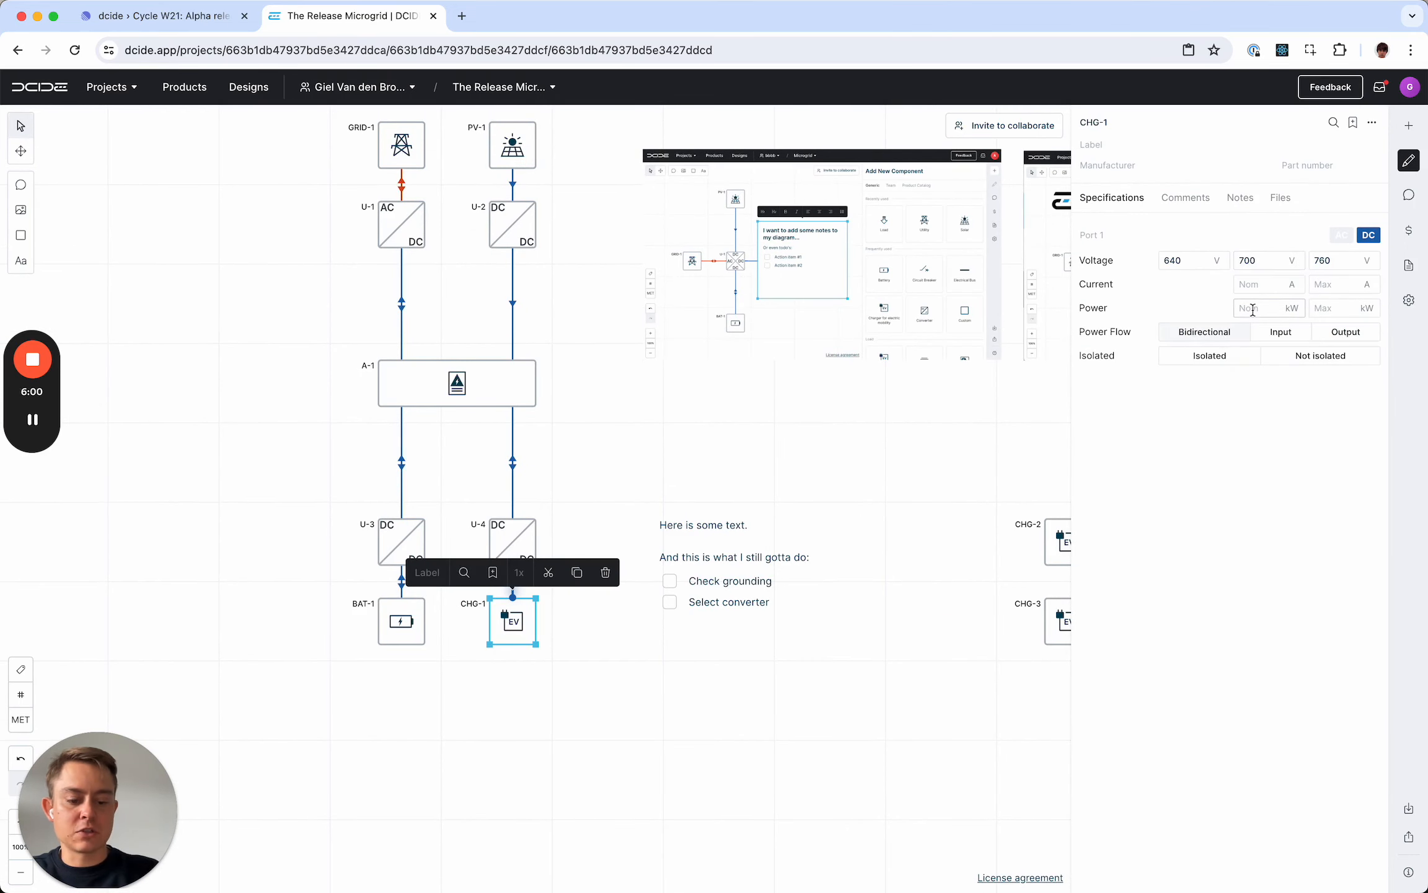